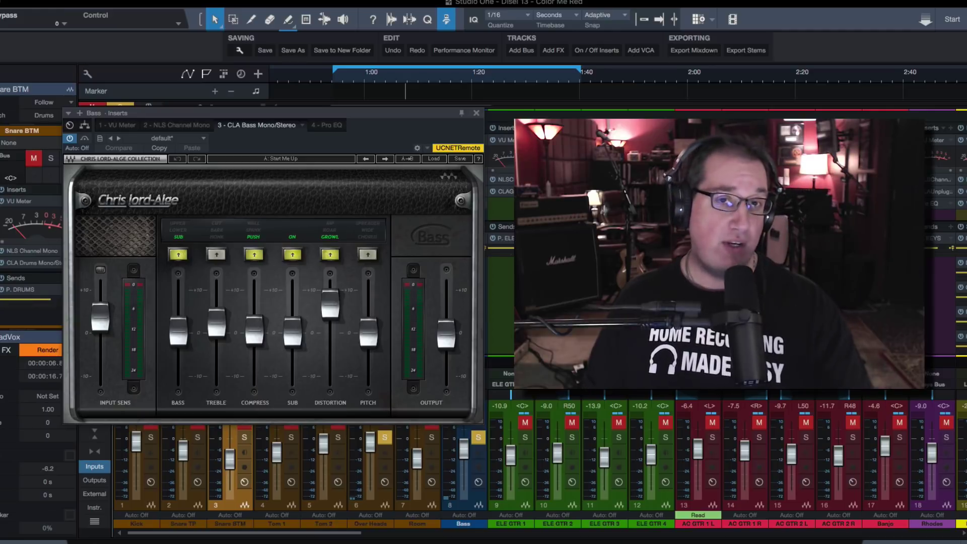
drag(347, 113, 345, 112)
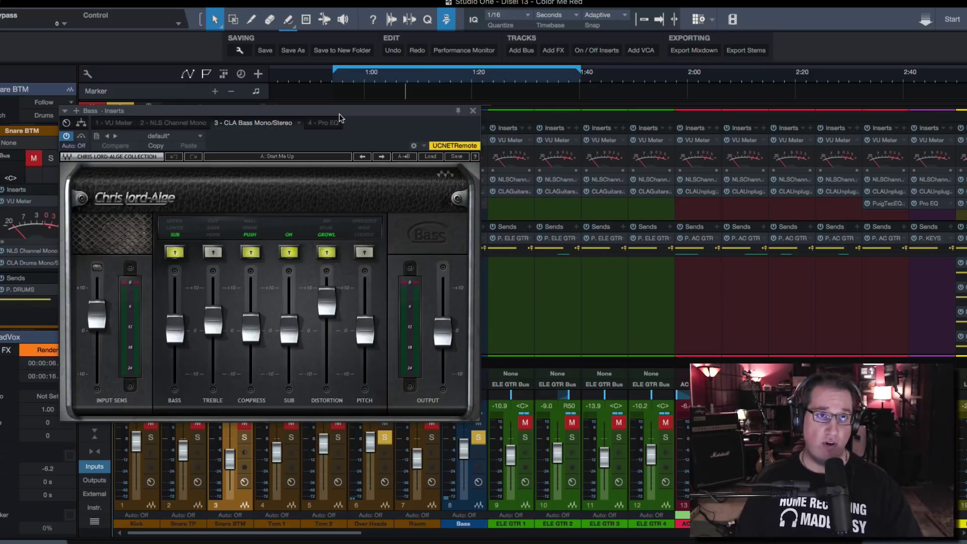
drag(340, 118, 351, 115)
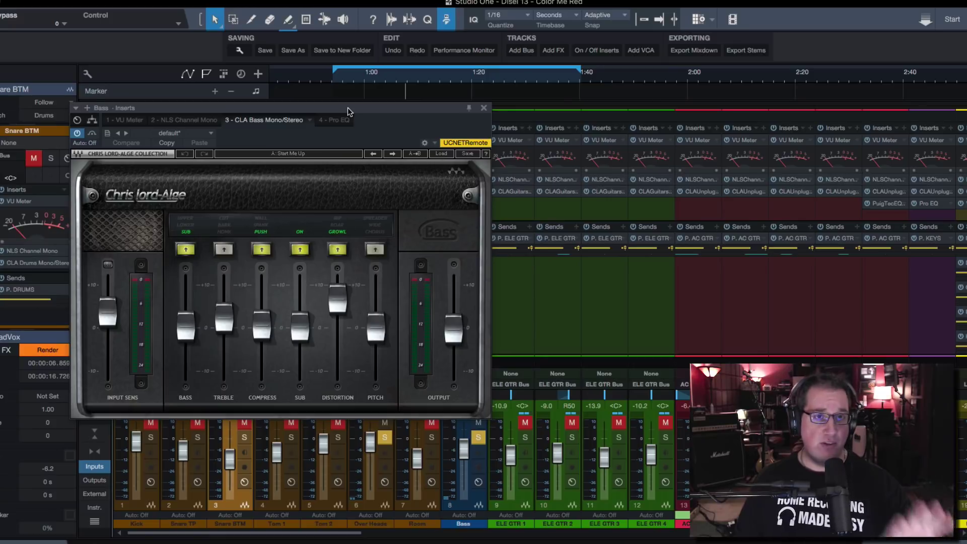
drag(350, 112, 350, 109)
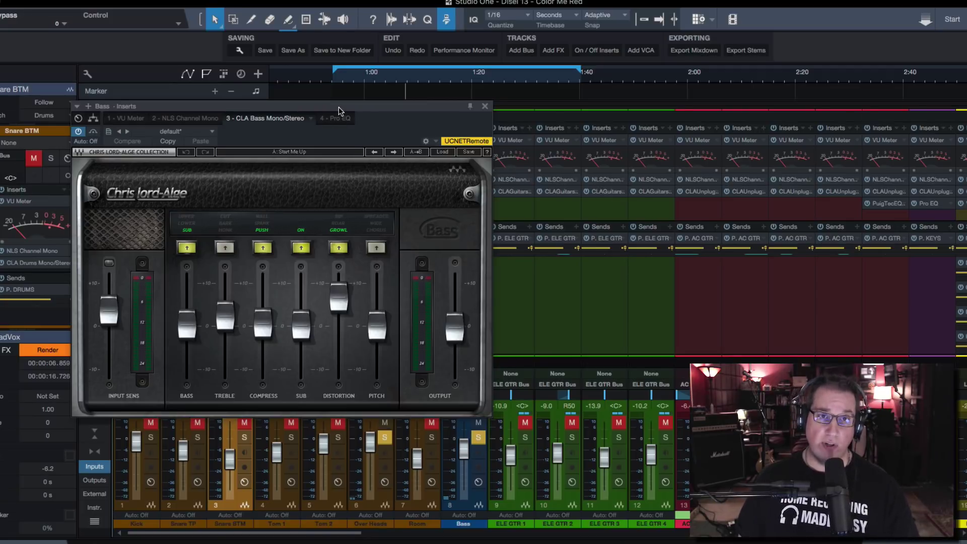
drag(339, 110, 340, 111)
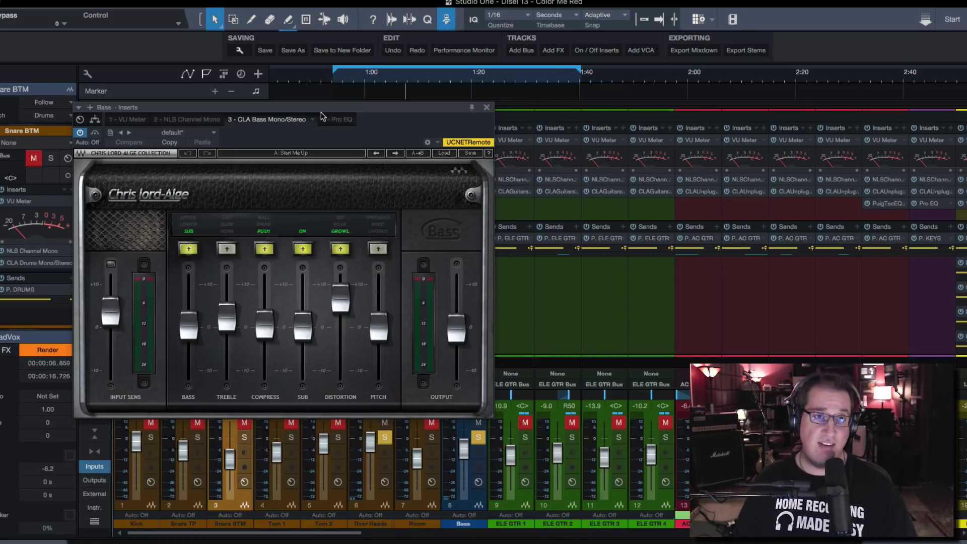
drag(321, 110, 326, 96)
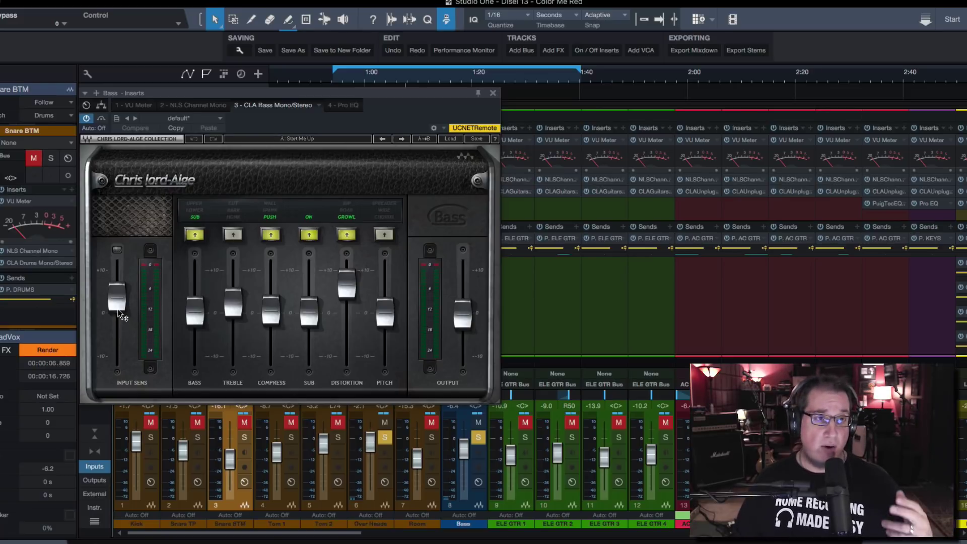
mouse_move(120, 313)
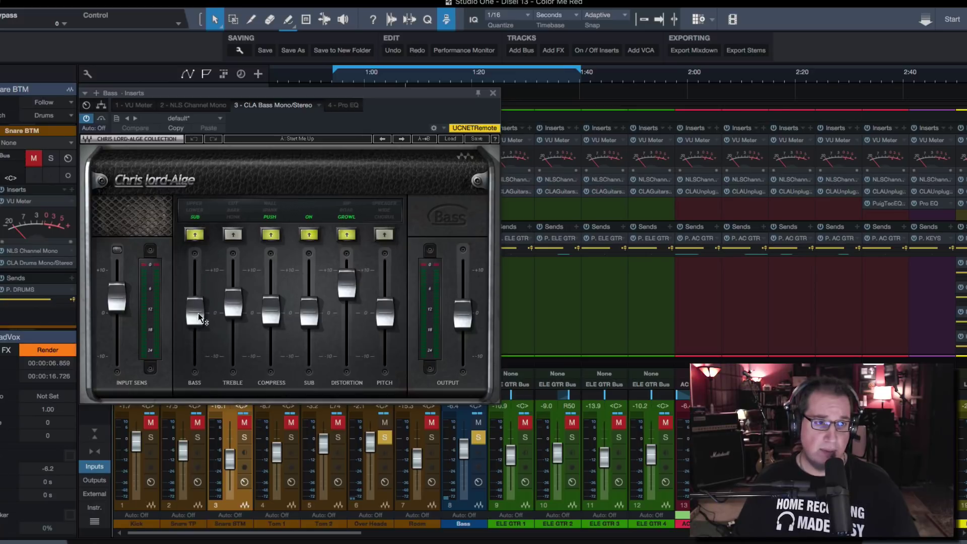
- Cycle the Bass fader's color in CLA Bass through Lower and Upper, and return it to Sub
click(195, 235)
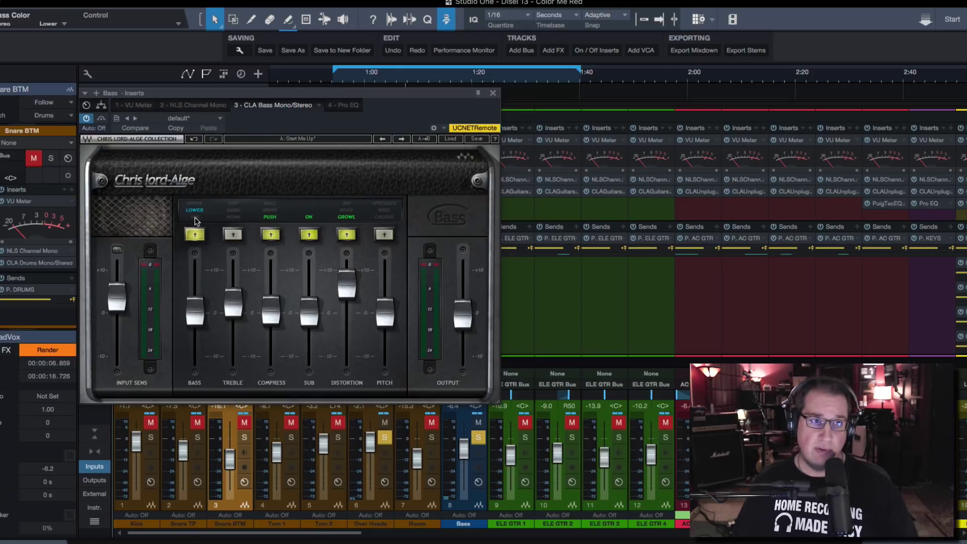
click(195, 235)
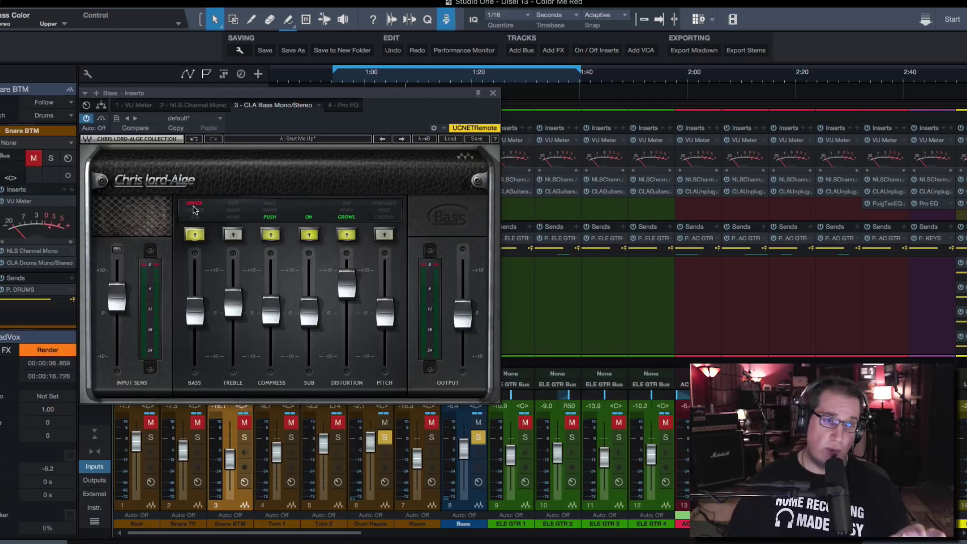
click(193, 236)
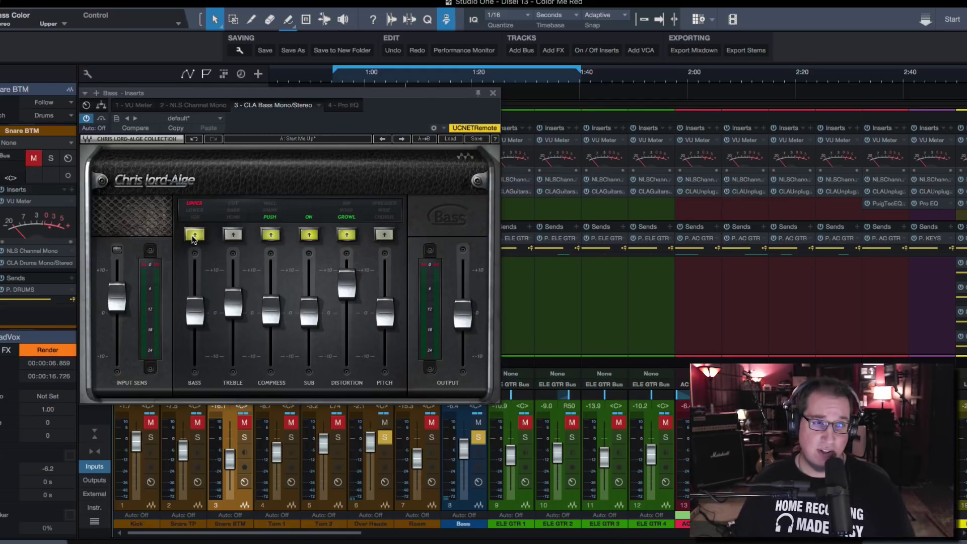
click(193, 236)
click(193, 236)
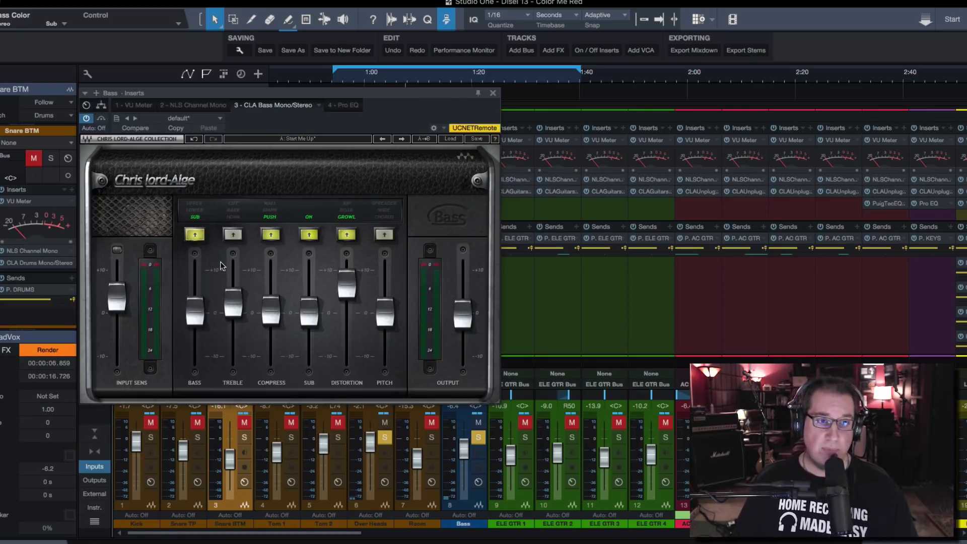
- Cycle the Treble fader's color in CLA Bass through Honk and Bark, and return it to bypass
mouse_move(232, 311)
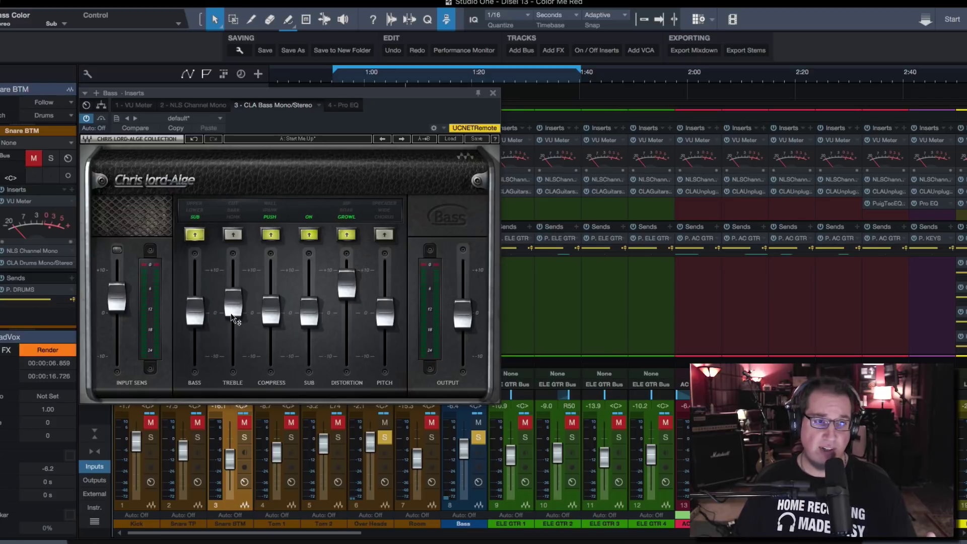
click(235, 236)
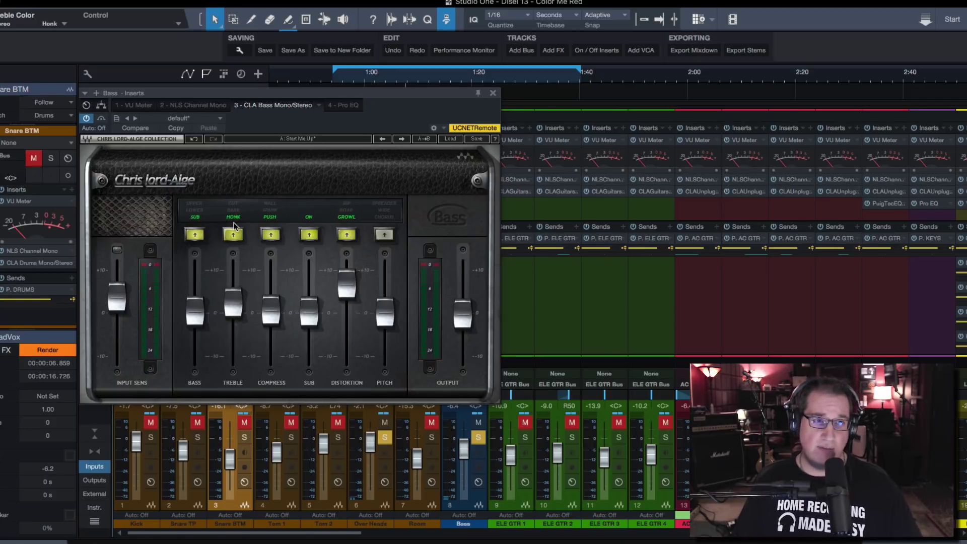
click(232, 236)
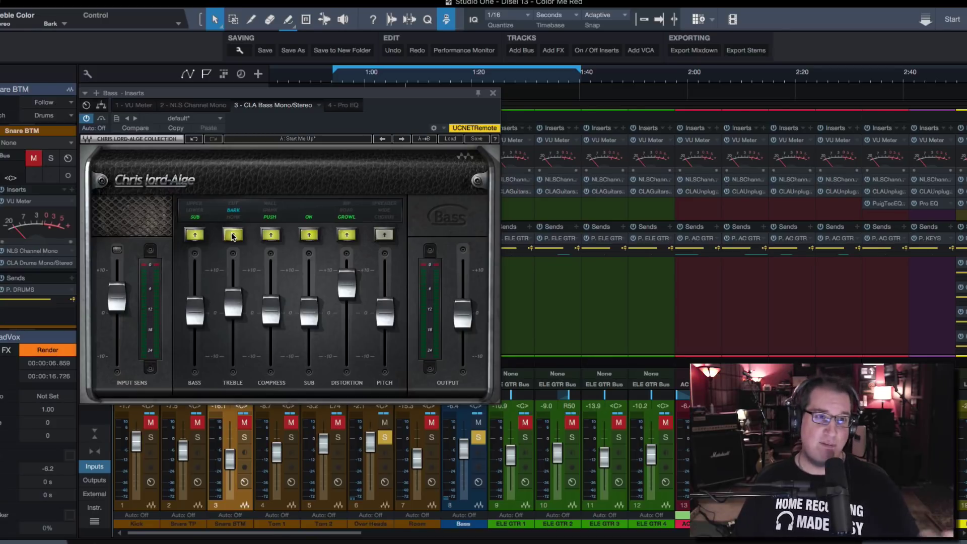
click(233, 237)
click(233, 236)
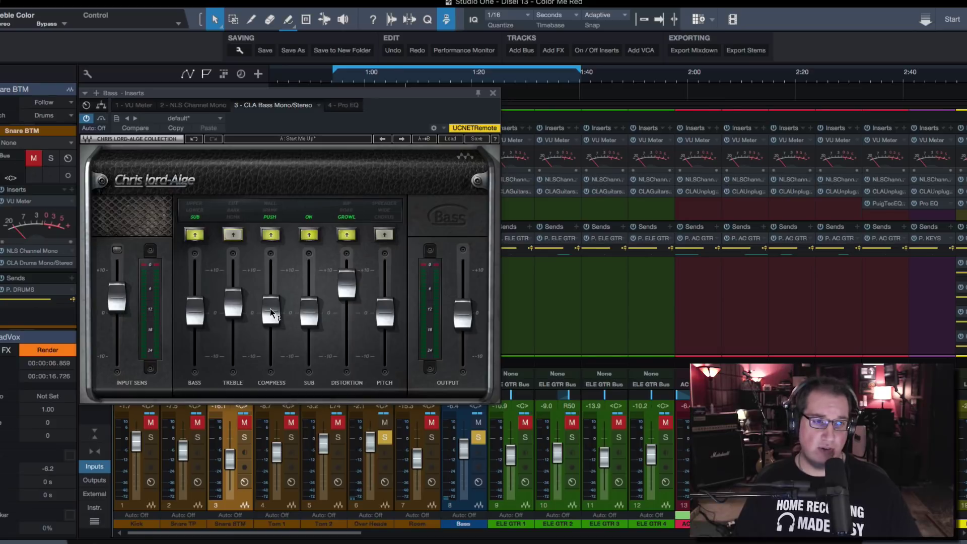
- Cycle the Compress fader's color in CLA Bass through Spank and Wall, and return it to Push
click(271, 236)
click(270, 234)
click(270, 235)
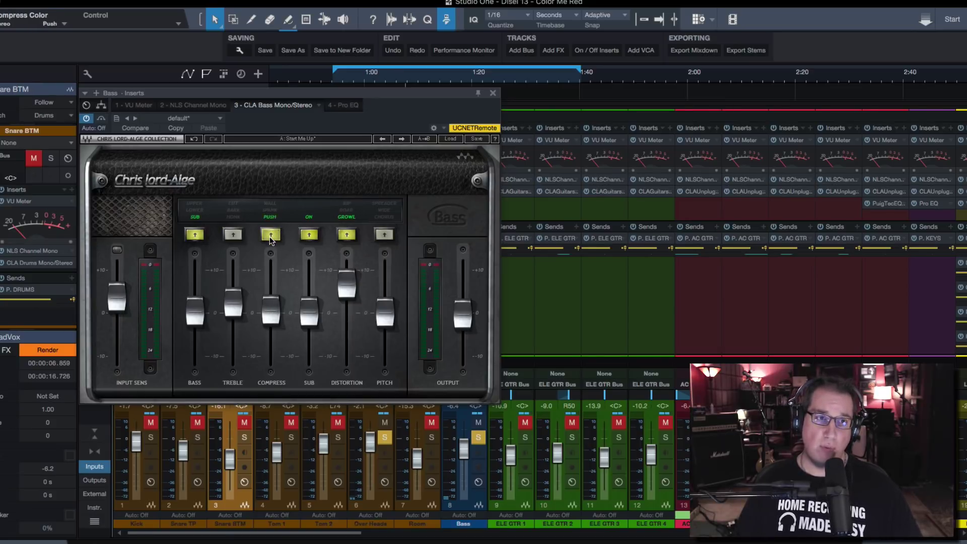
click(271, 235)
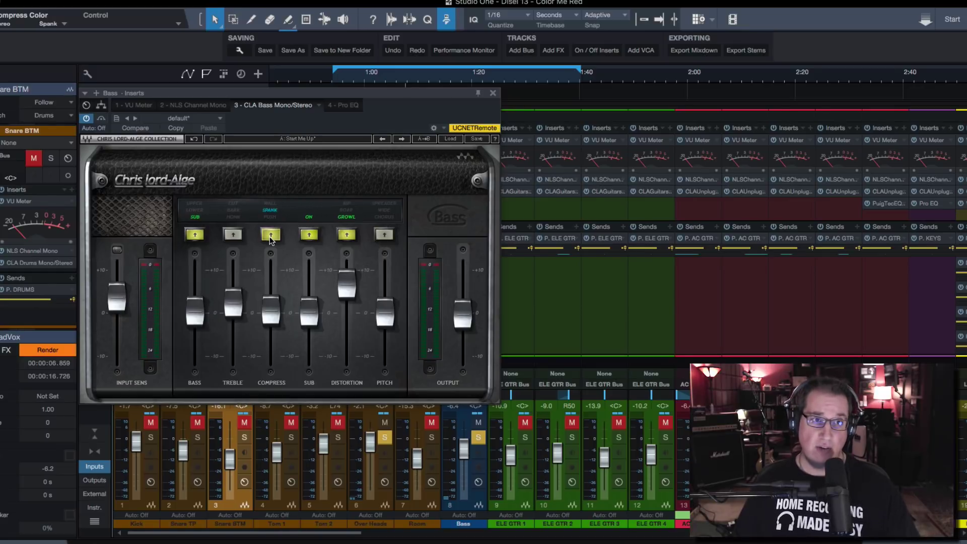
click(271, 235)
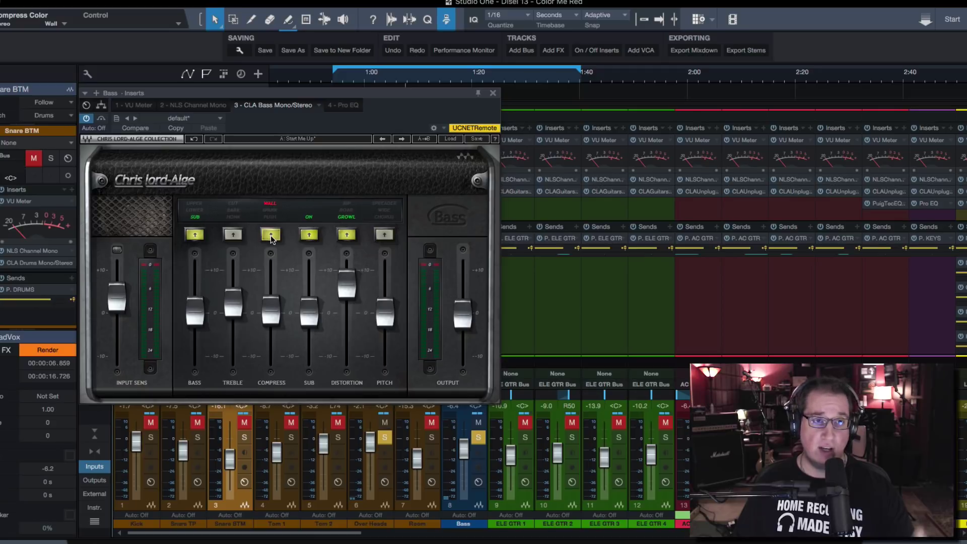
click(270, 235)
click(271, 235)
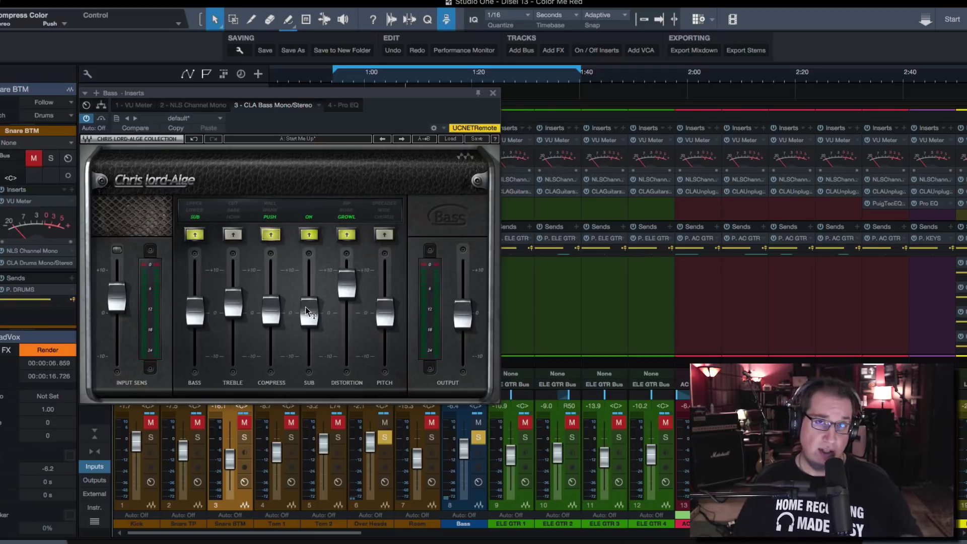
- Toggle the Sub color and return it to On, and cycle the Distortion color through Roar and Rip back to Growl
click(310, 235)
click(309, 235)
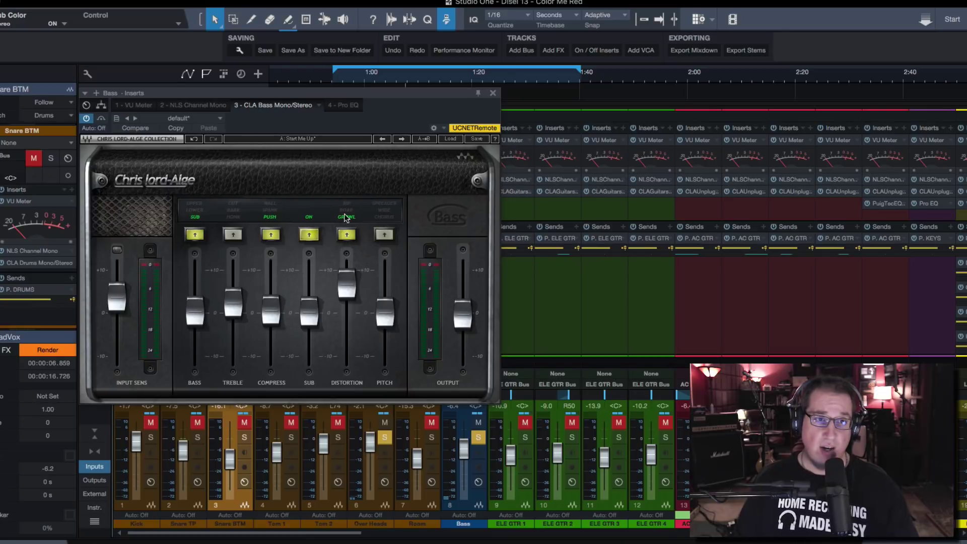
click(347, 235)
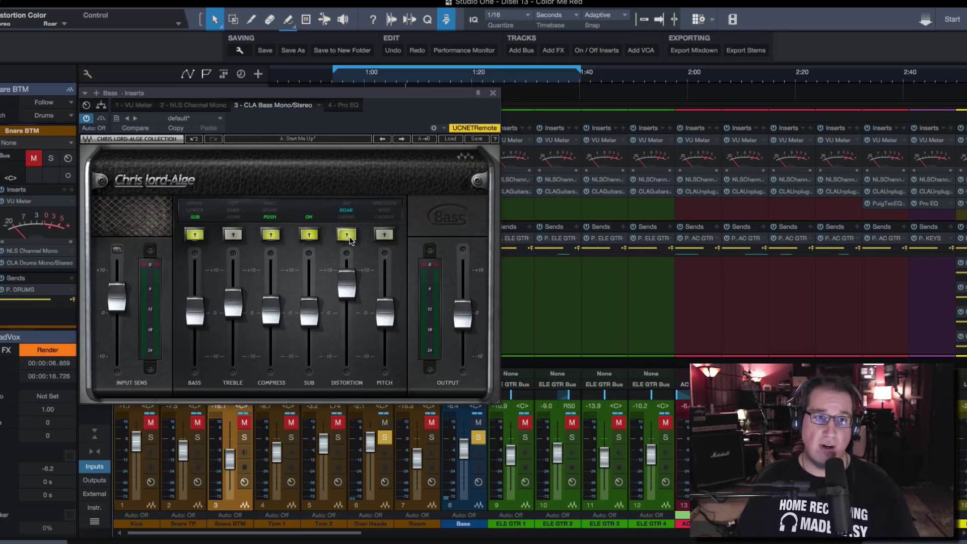
click(347, 236)
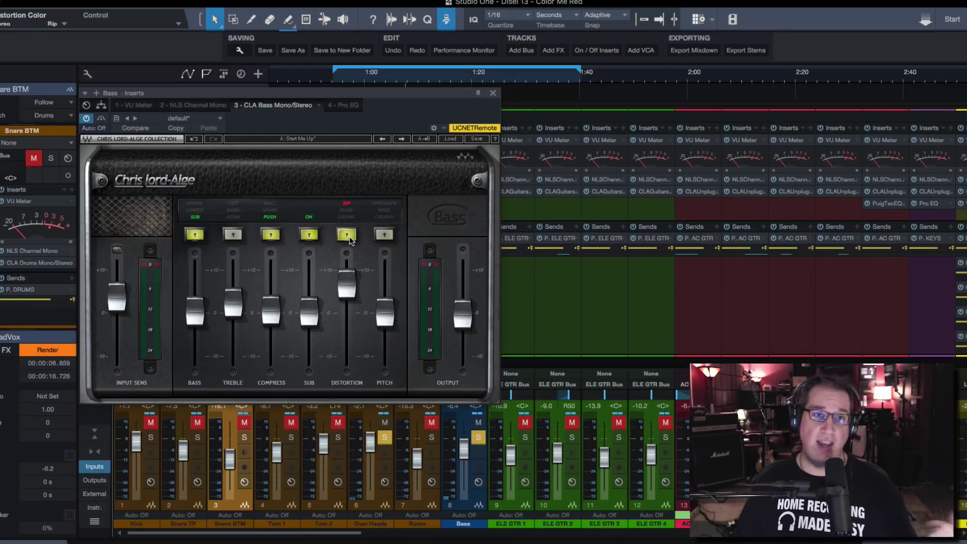
click(347, 236)
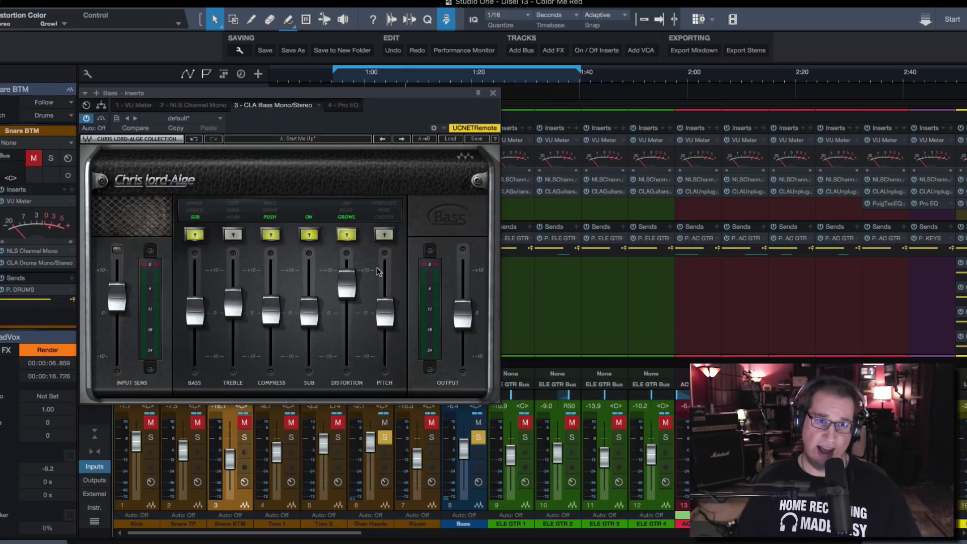
- Cycle the Pitch fader's color in CLA Bass through Chorus and Spreader, and return it to Mute
click(385, 234)
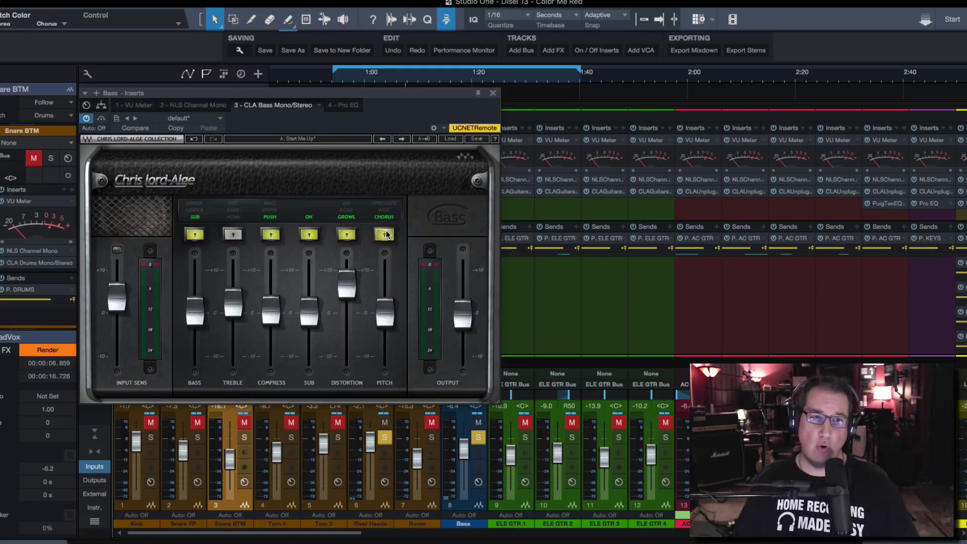
click(386, 234)
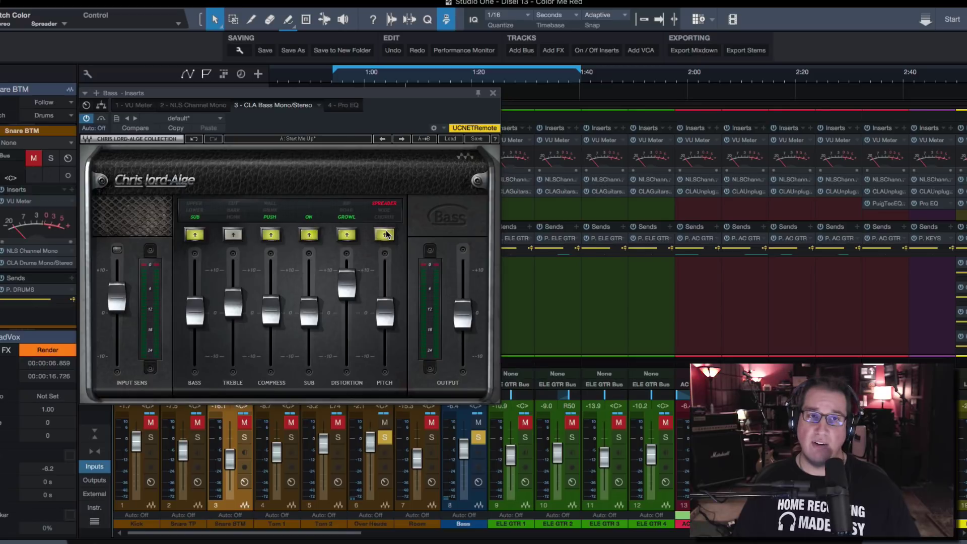
click(386, 235)
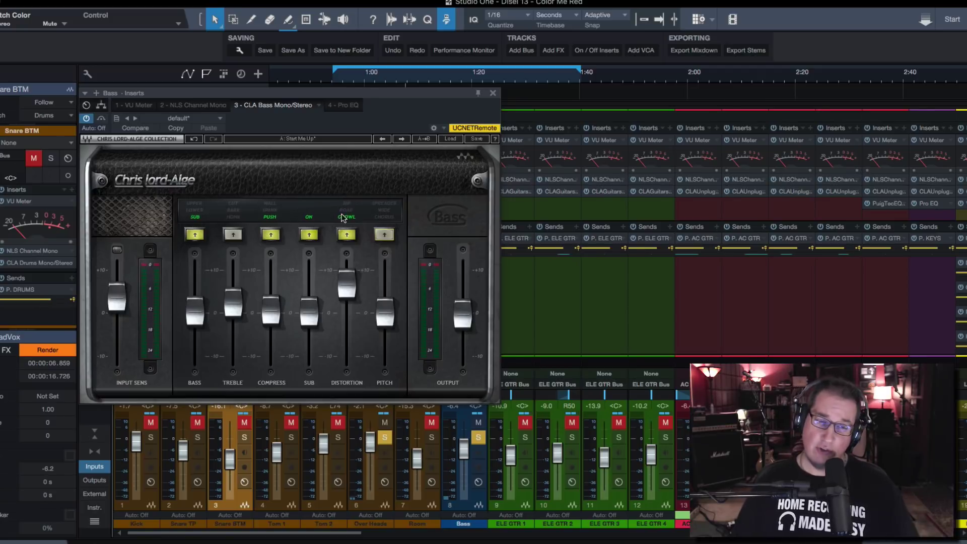
- Set the Distortion fader in CLA Bass to 6.5 and close the plug-in window
mouse_move(347, 284)
mouse_move(347, 283)
mouse_down()
mouse_move(347, 302)
mouse_move(347, 286)
mouse_up()
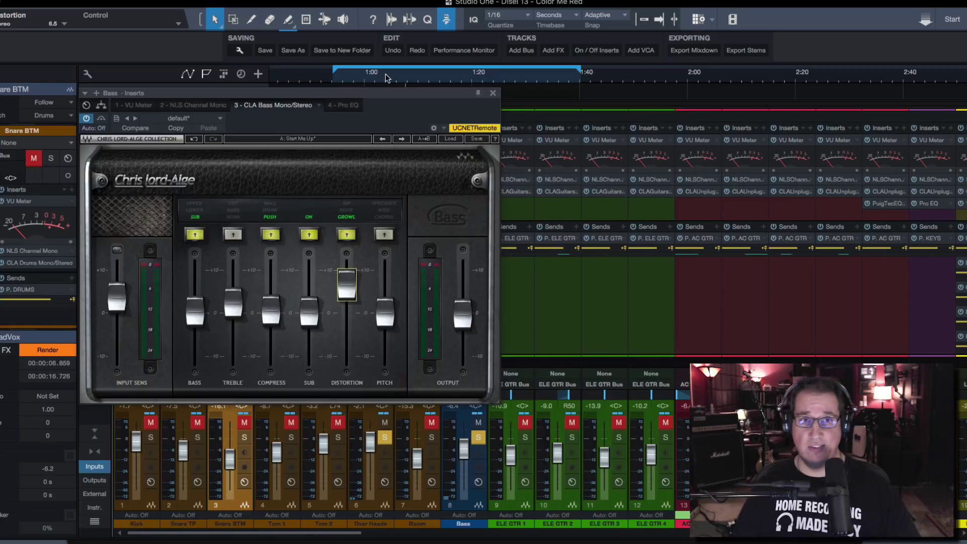
drag(384, 97, 382, 105)
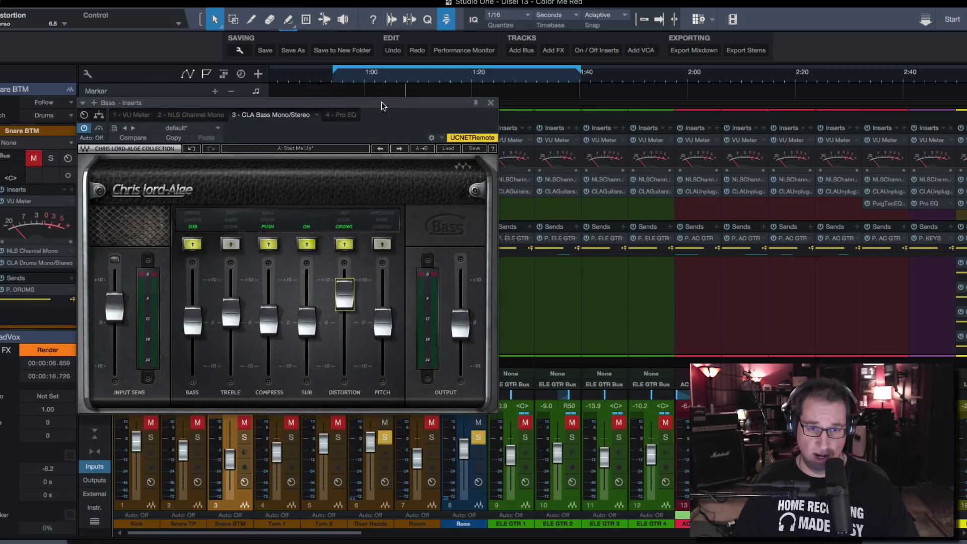
click(490, 105)
- Select the Bass channel in the mixer, and open and close its NLS Channel insert
click(479, 515)
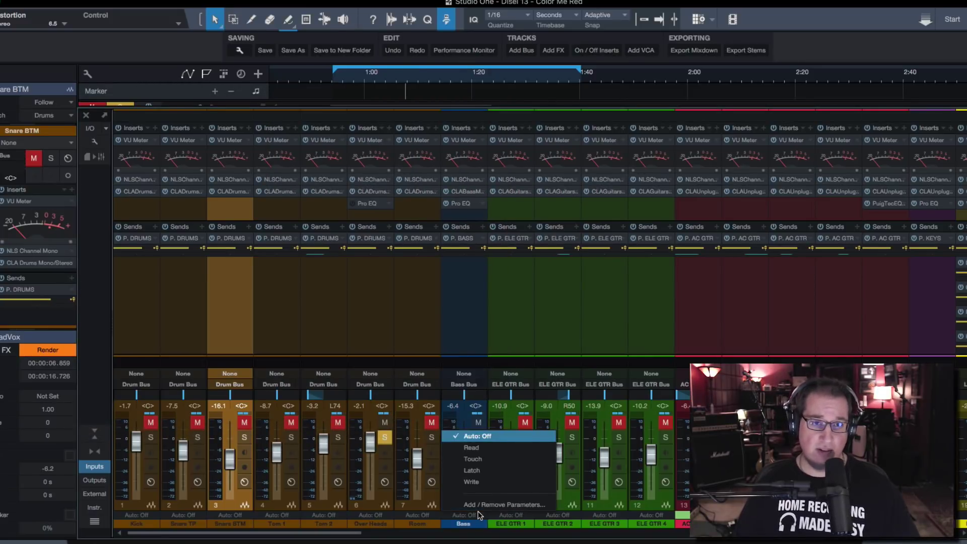
click(453, 405)
click(455, 406)
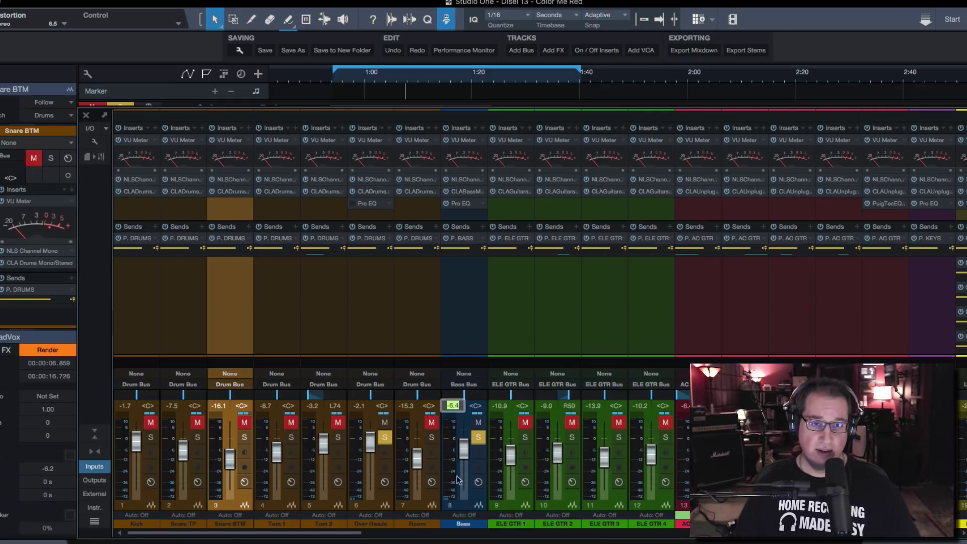
click(460, 504)
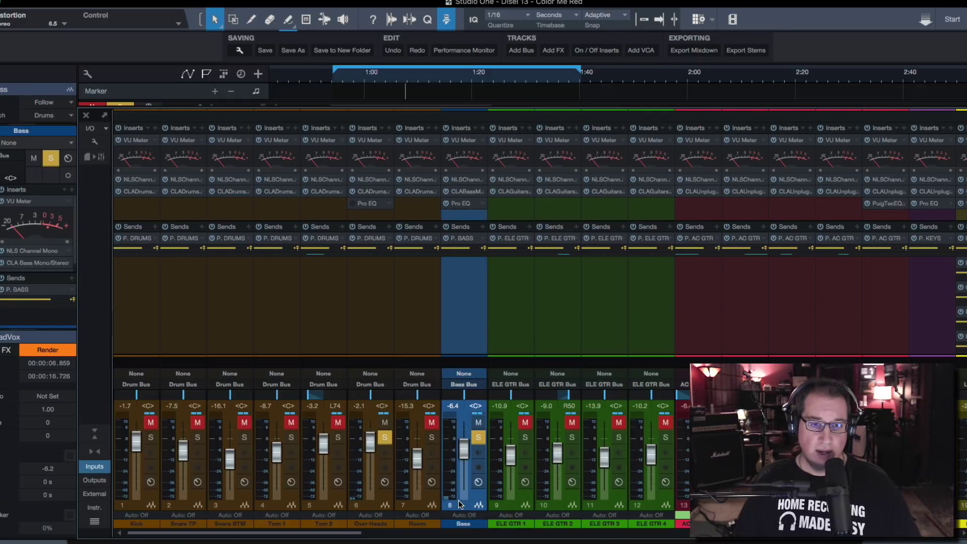
double_click(458, 179)
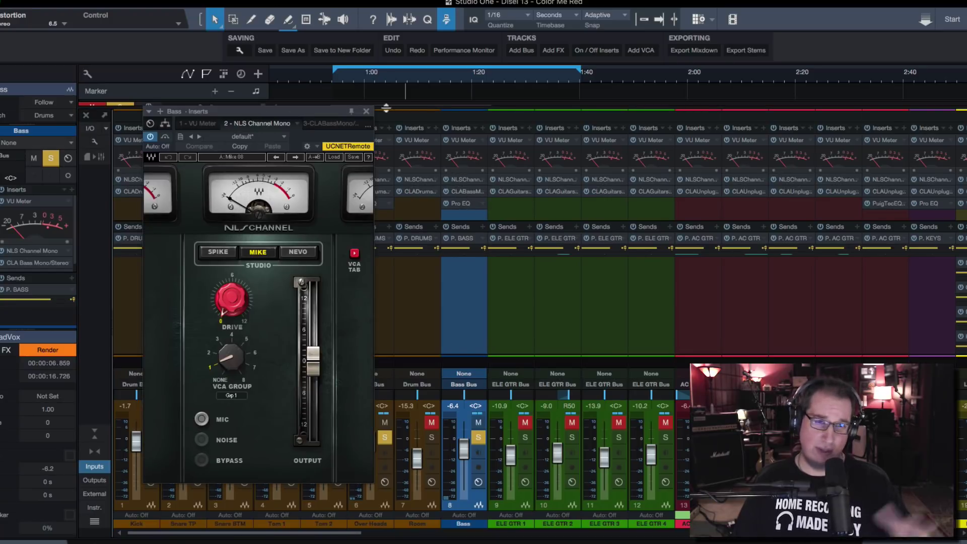
click(366, 111)
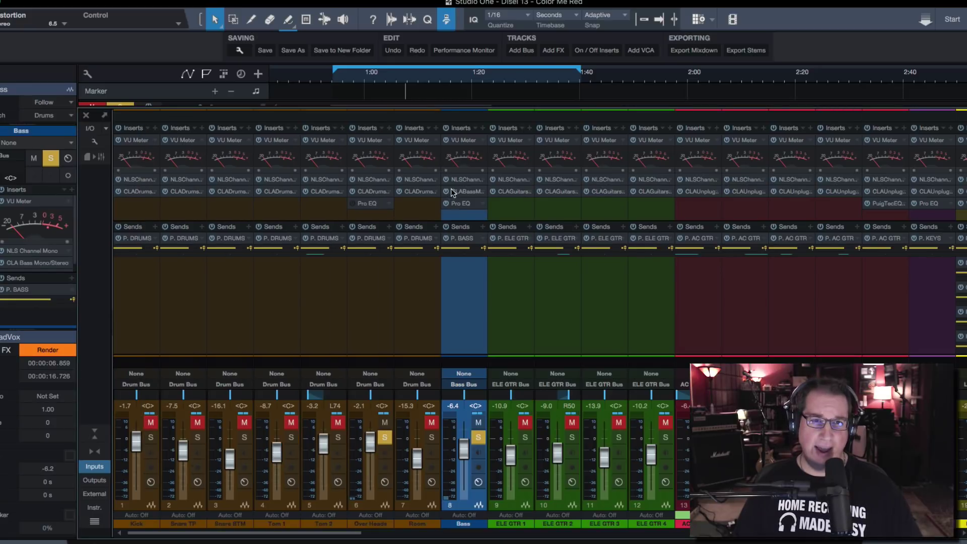
- Open the Bass channel's Pro EQ insert and bypass the EQ
double_click(460, 203)
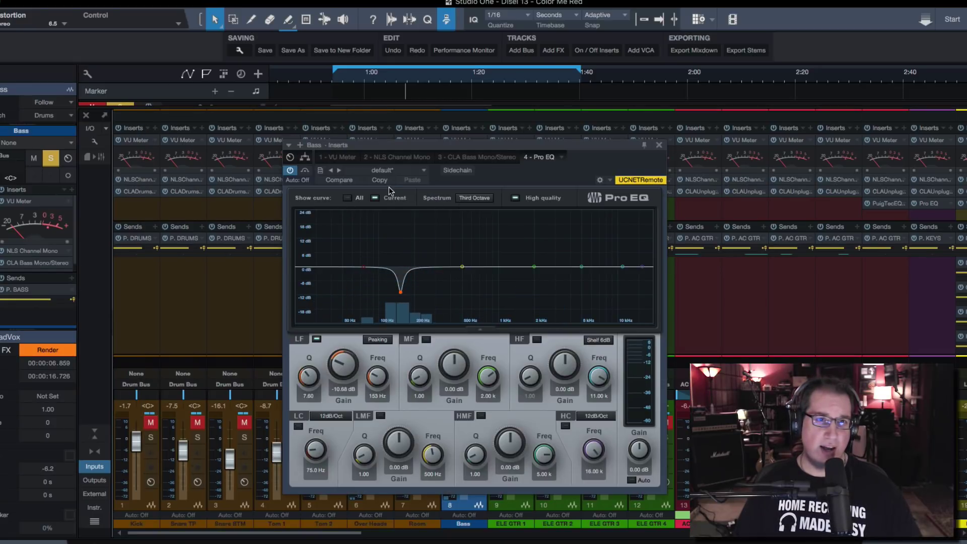
drag(400, 148, 206, 137)
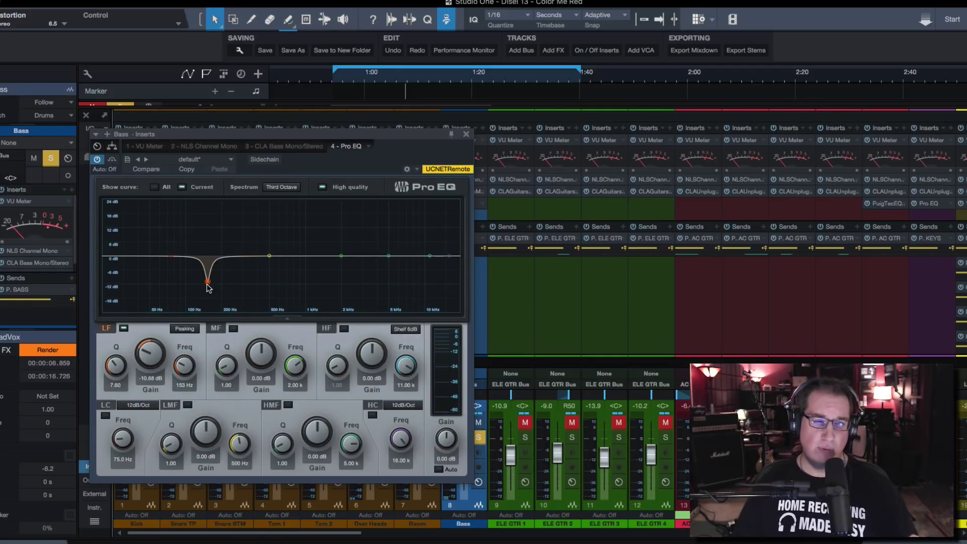
click(98, 160)
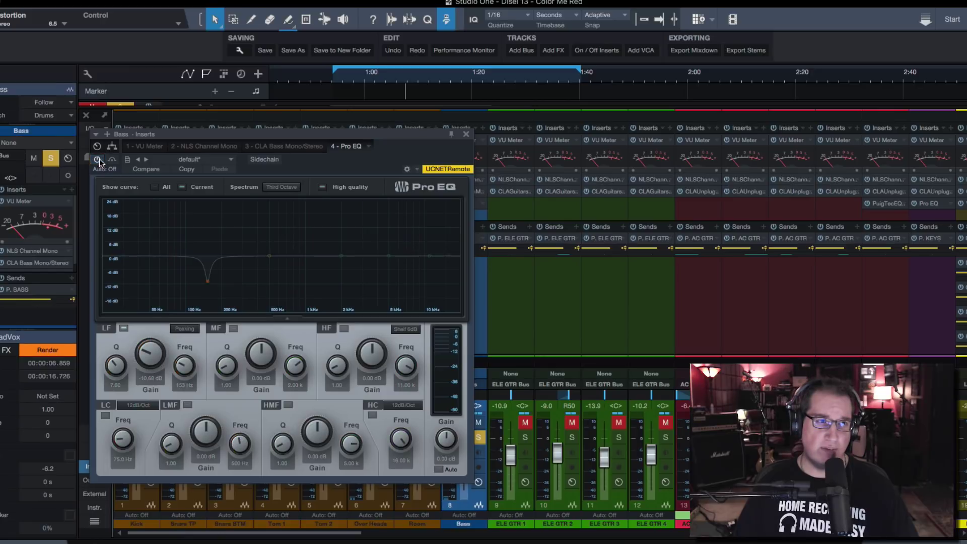
- Close the Pro EQ, reopen the Bass channel's CLA Bass insert, and move the playhead to the loop start
click(466, 134)
click(461, 192)
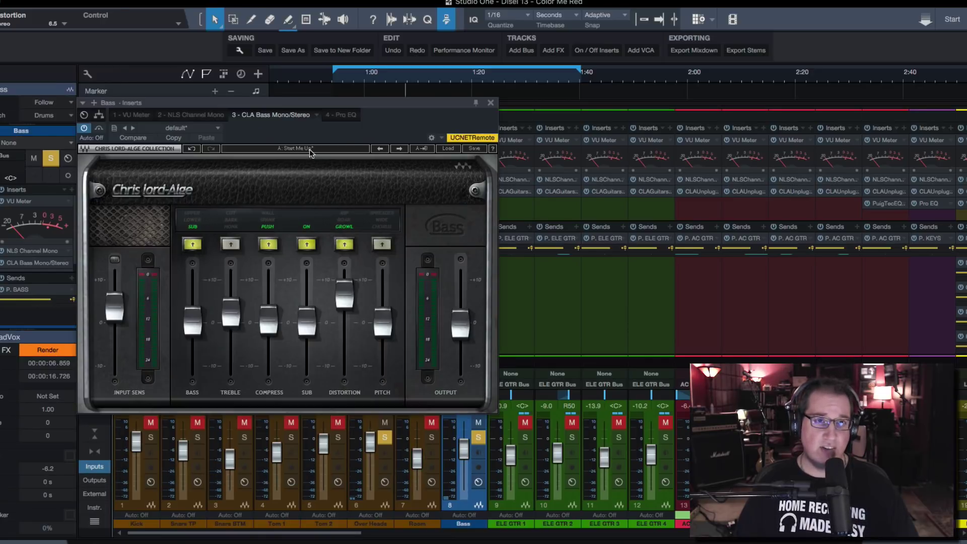
drag(281, 107, 254, 122)
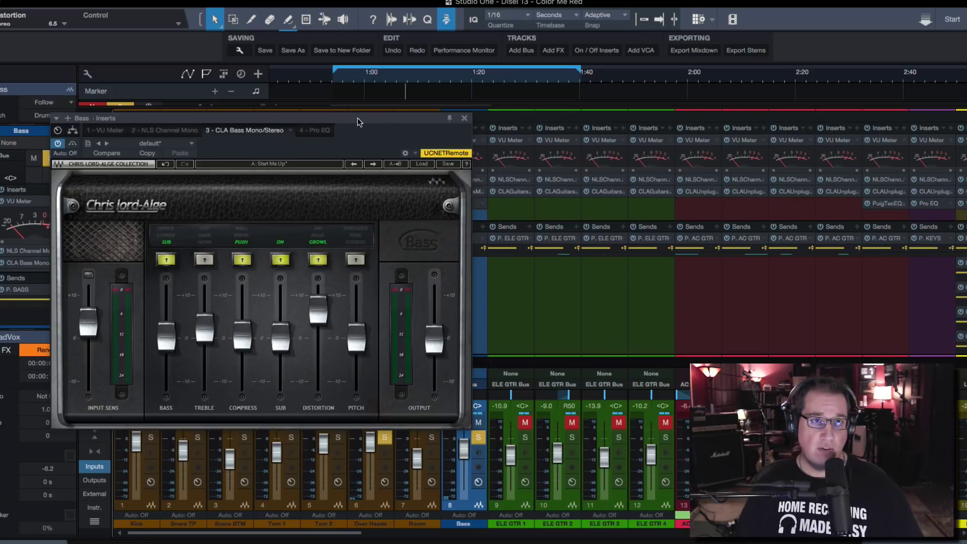
drag(358, 122, 357, 142)
click(337, 81)
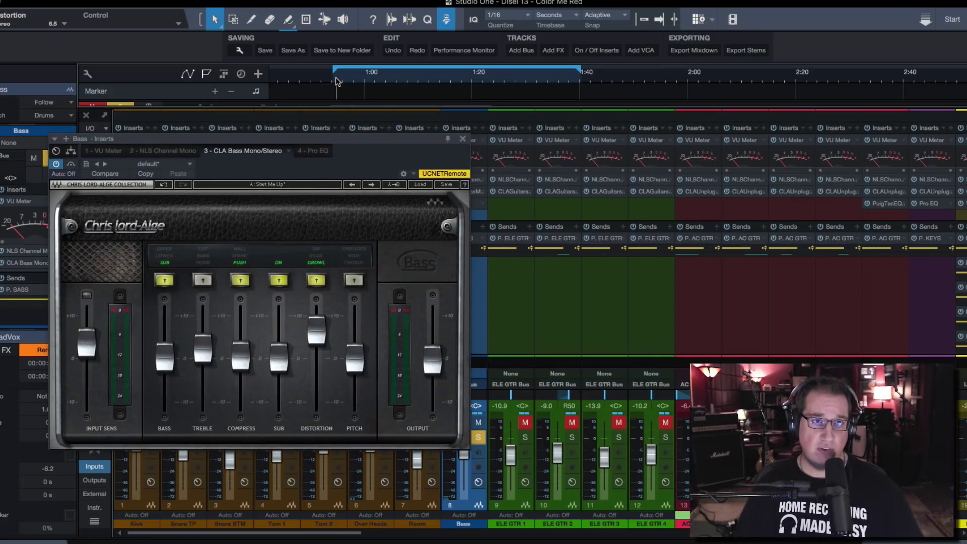
- Toggle the CLA Bass bypass on and off during playback to compare the processed and unprocessed bass
click(72, 165)
click(72, 165)
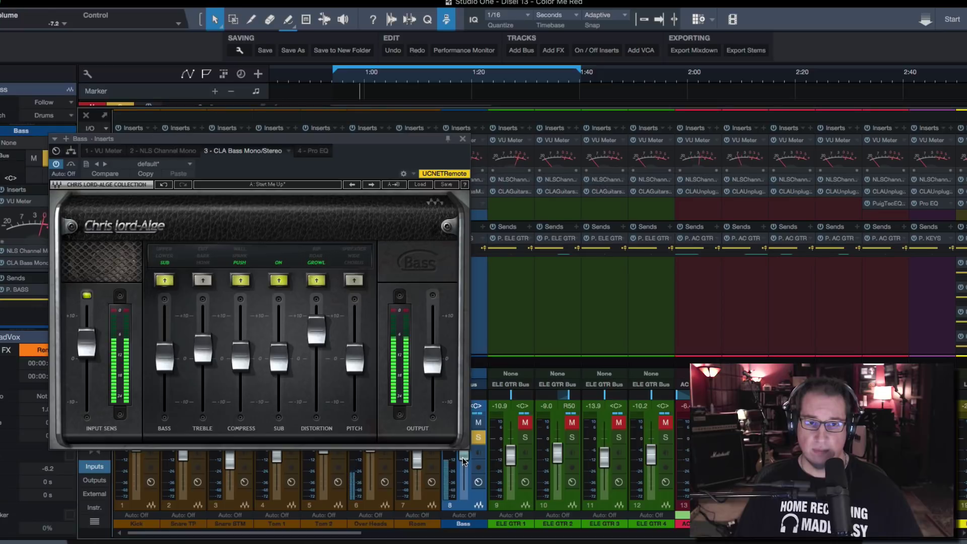
click(71, 165)
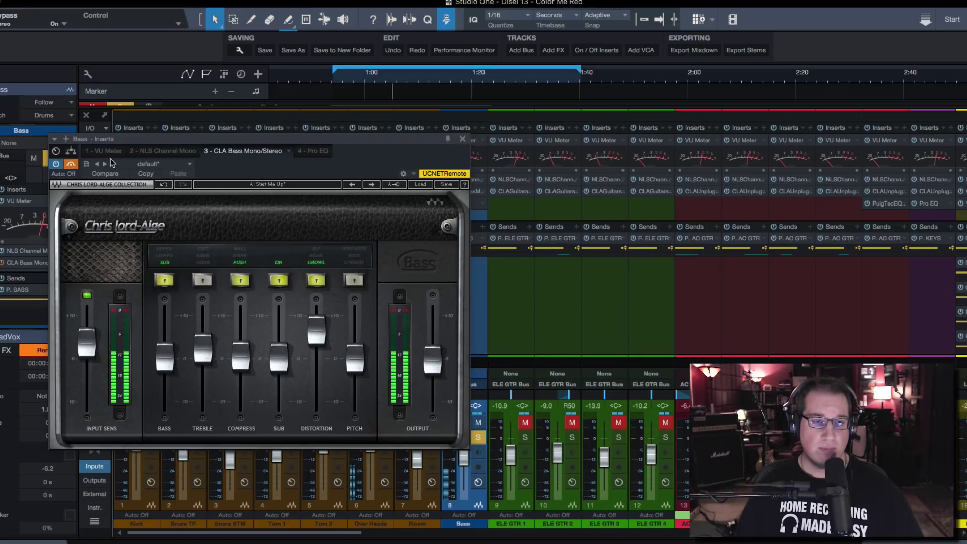
drag(164, 139, 168, 140)
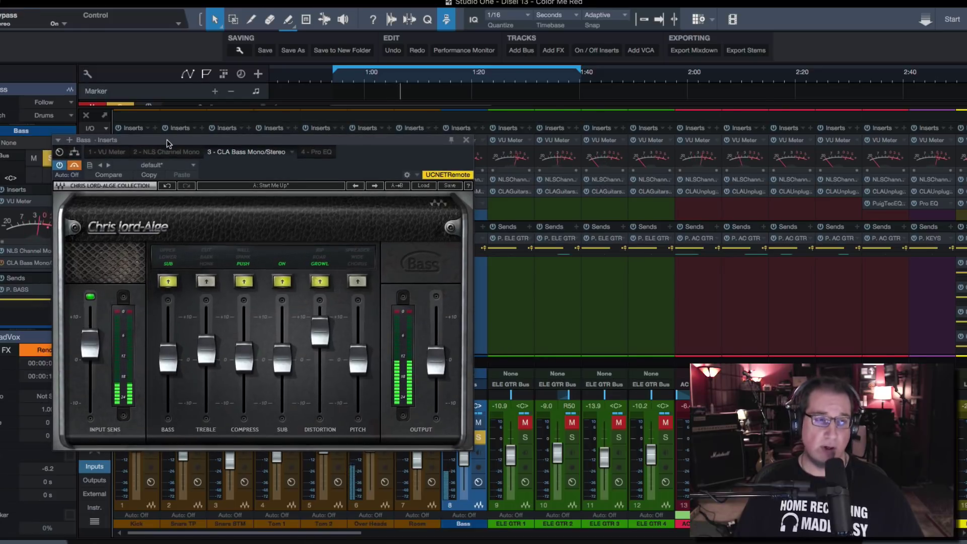
click(74, 167)
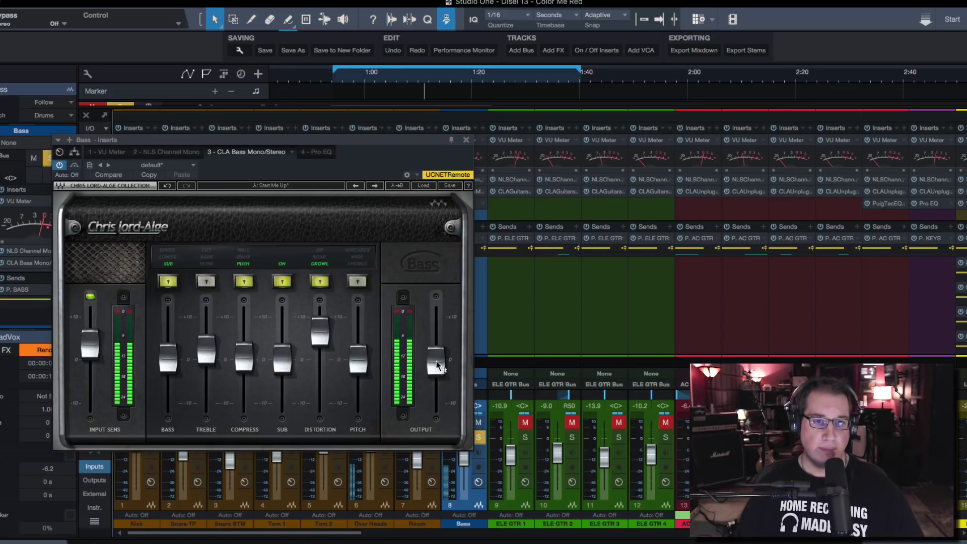
- Adjust the Input Sens fader slightly and set the Output fader to -3.2 dB in CLA Bass, comparing the level against bypass
drag(436, 362, 435, 366)
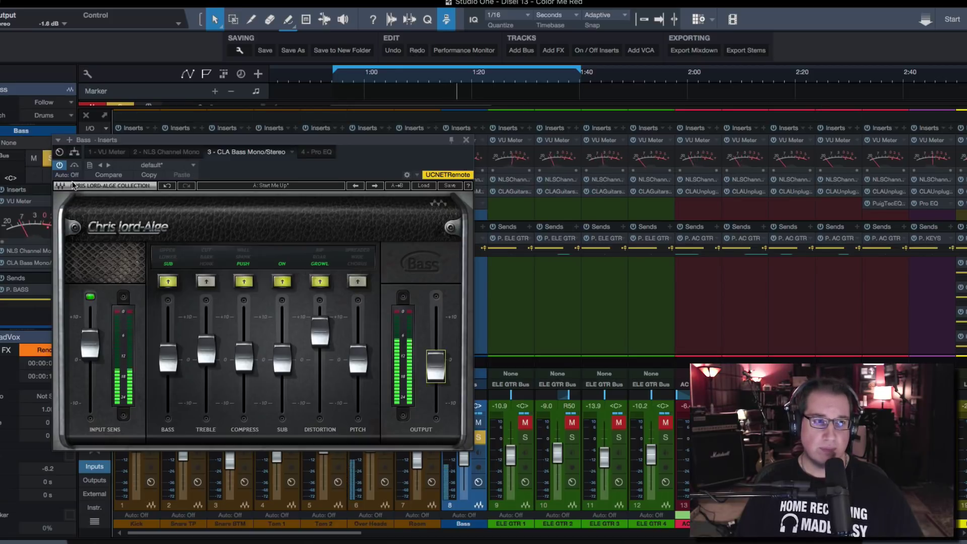
drag(89, 337, 90, 339)
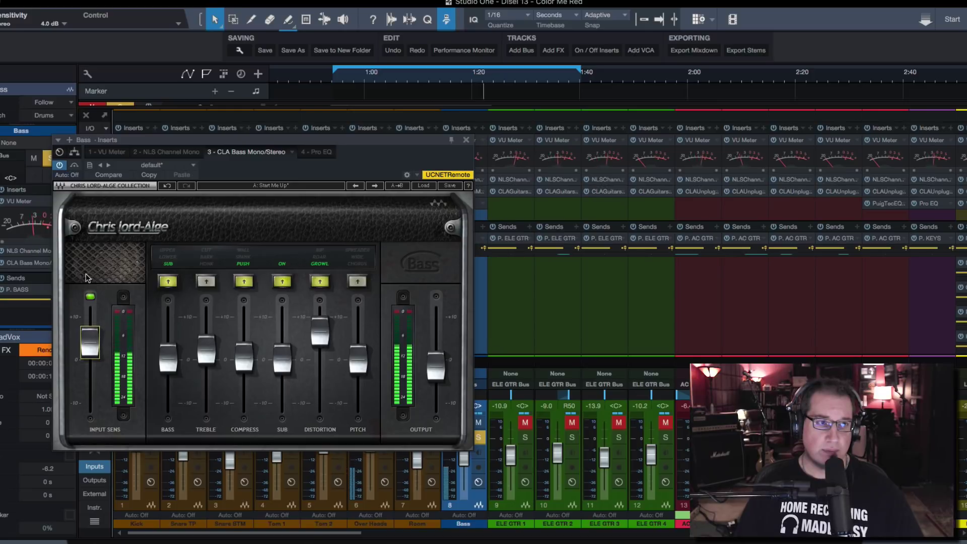
click(75, 167)
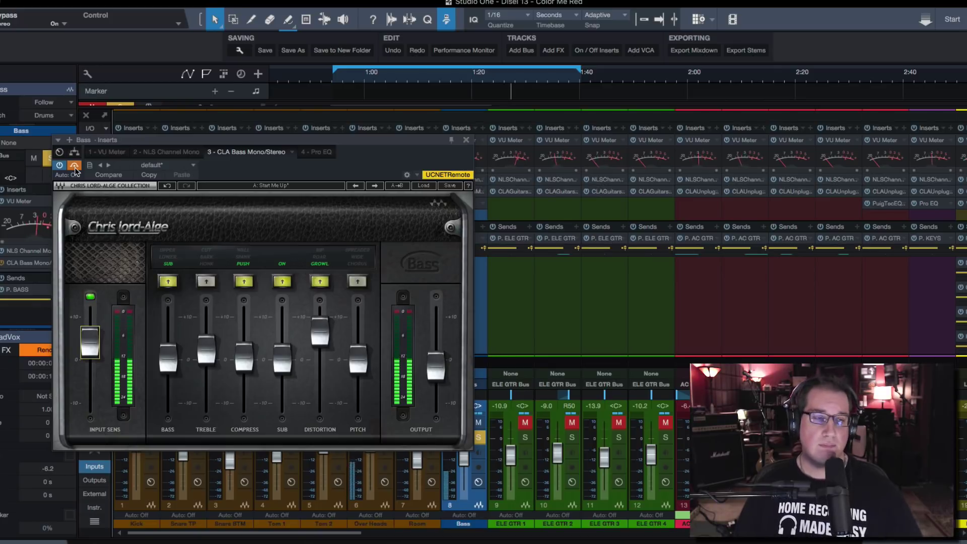
click(75, 167)
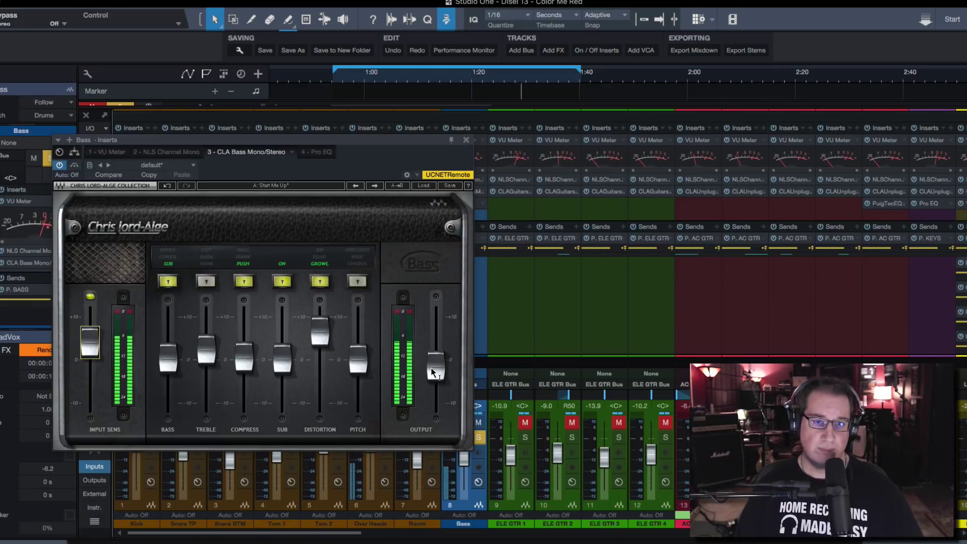
drag(437, 369, 432, 379)
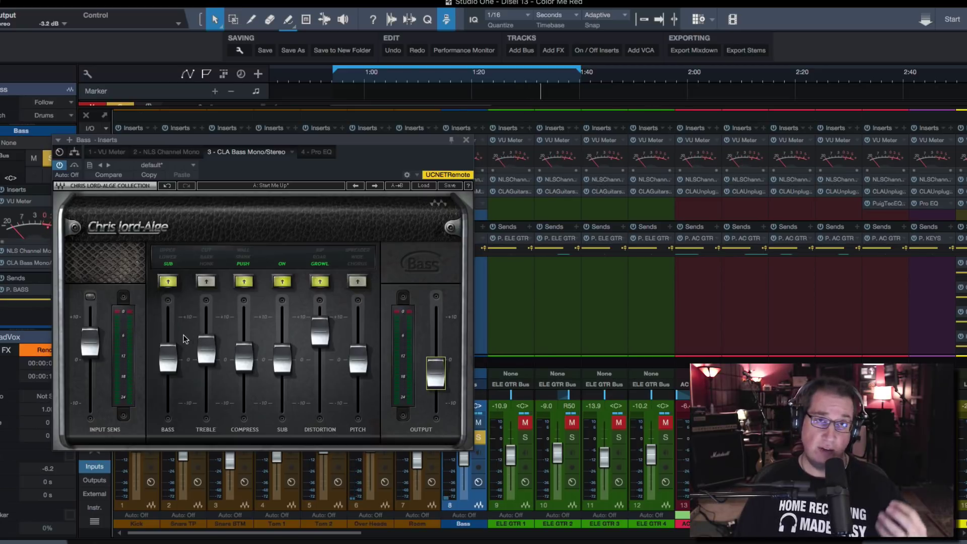
- Lower the Distortion fader slightly, and set the Bass fader to the Lower color at 5.8
drag(325, 333, 325, 343)
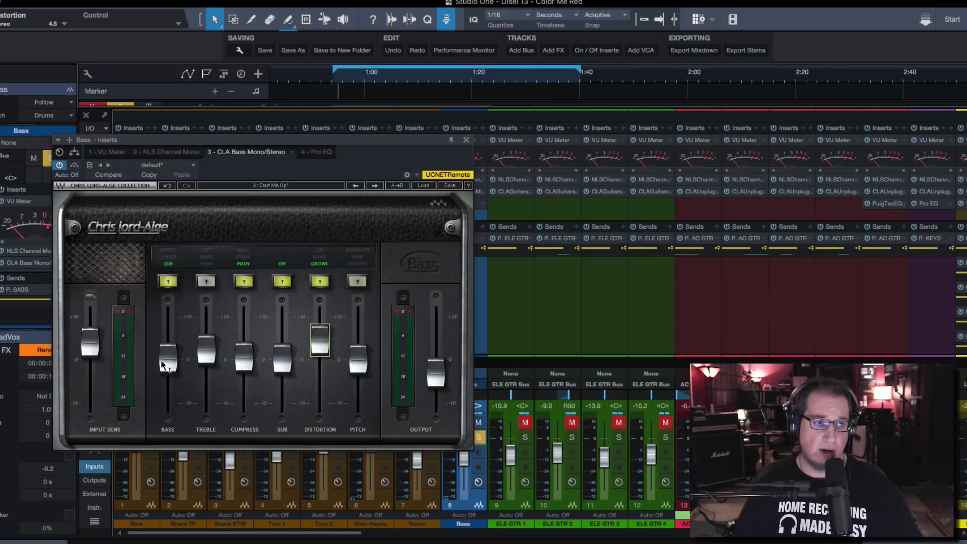
click(167, 283)
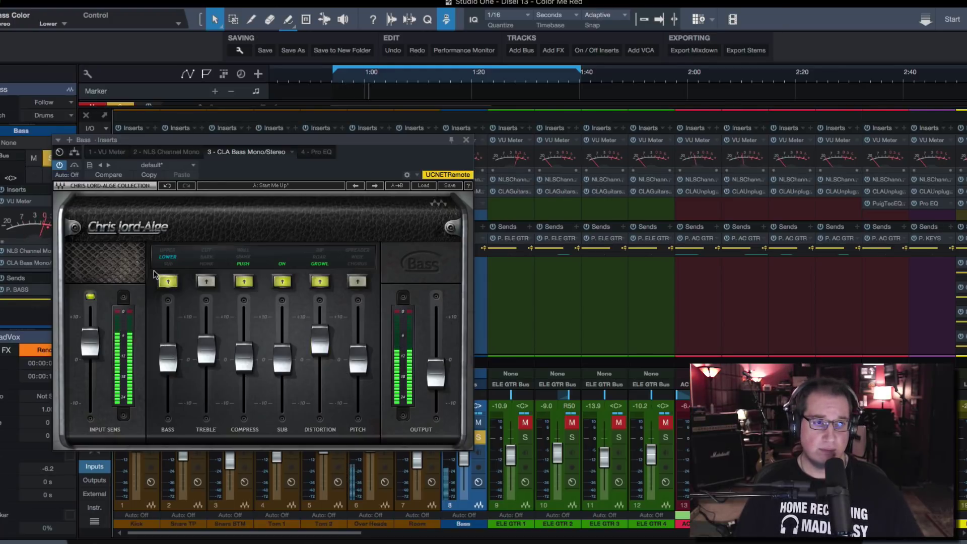
drag(168, 355, 167, 329)
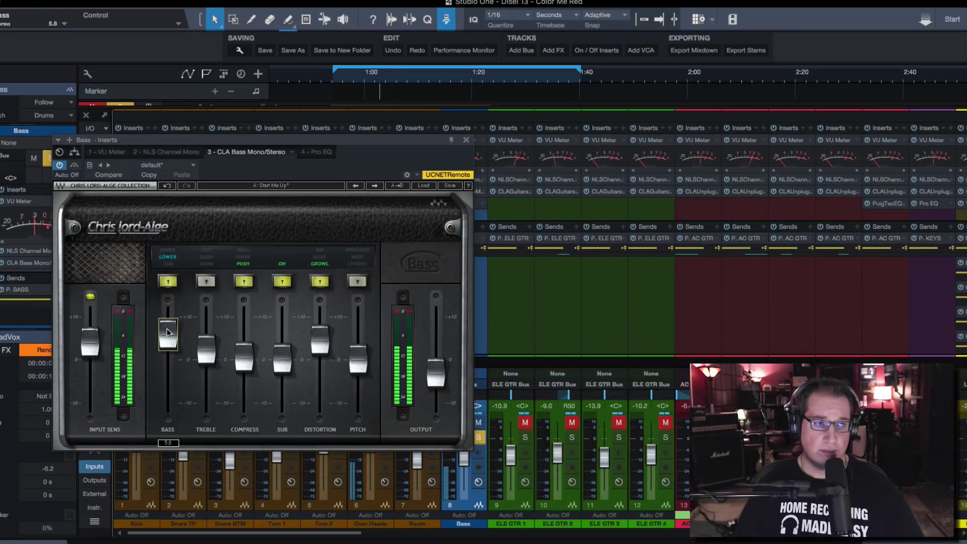
- Cycle the Bass color through Upper and Mute to Sub, and raise the Bass fader to 10.0
click(168, 282)
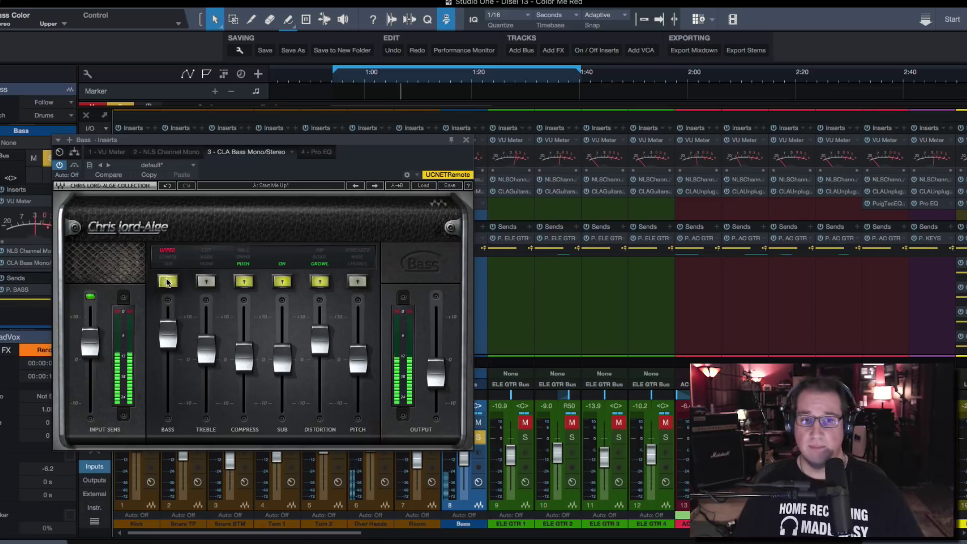
click(168, 281)
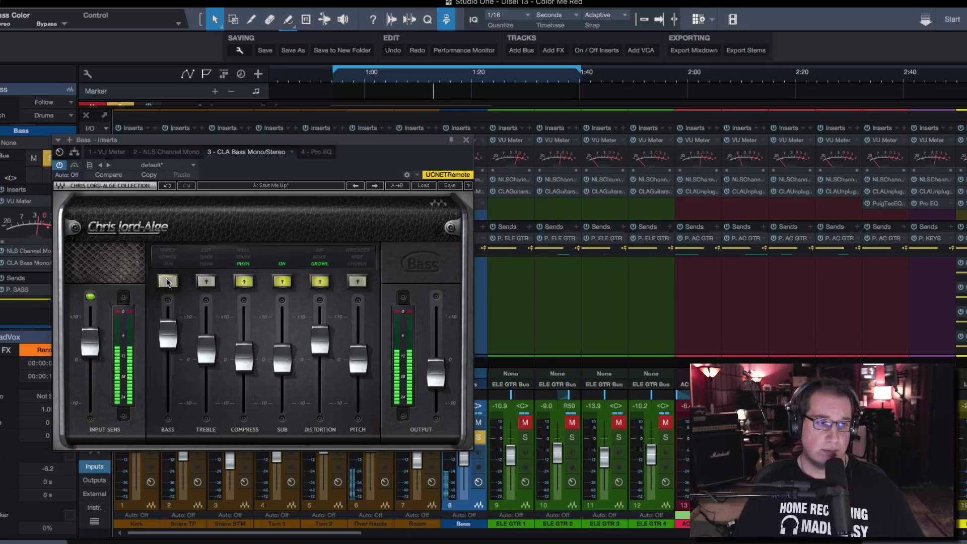
click(168, 282)
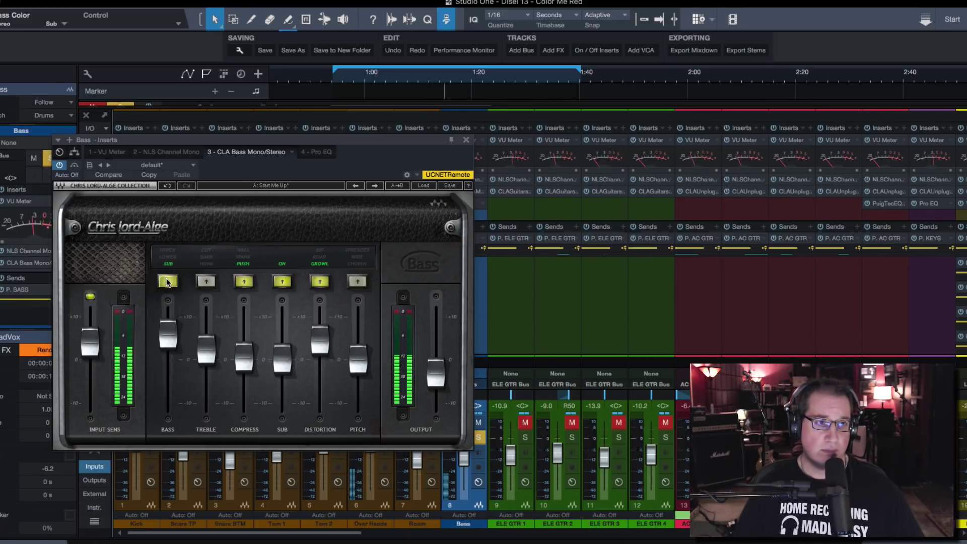
mouse_move(167, 333)
mouse_down()
mouse_move(168, 316)
mouse_move(168, 403)
mouse_move(168, 317)
mouse_up()
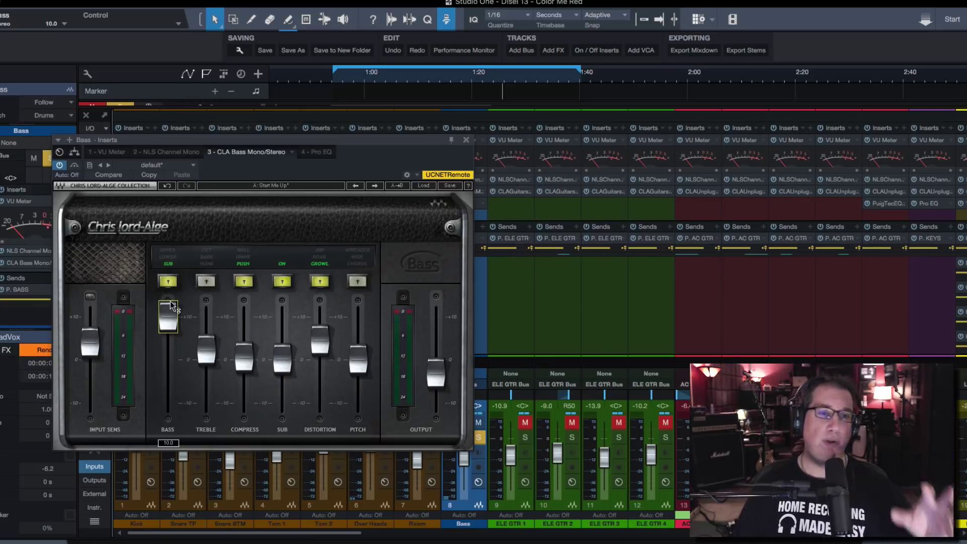
- Set the Bass color back to Lower, sweep the Bass fader up to 10.0 during playback, and settle it at 4.0
drag(172, 306, 170, 358)
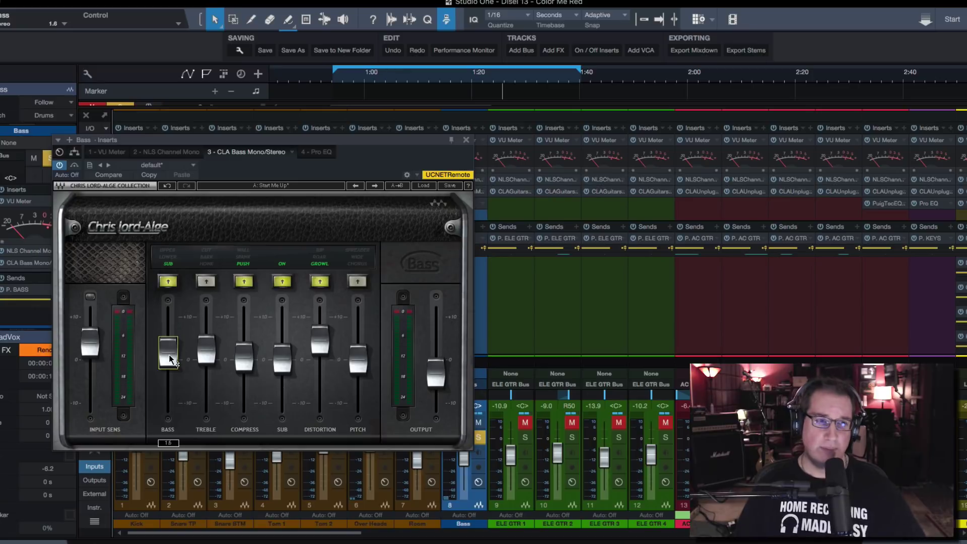
click(168, 281)
key(space)
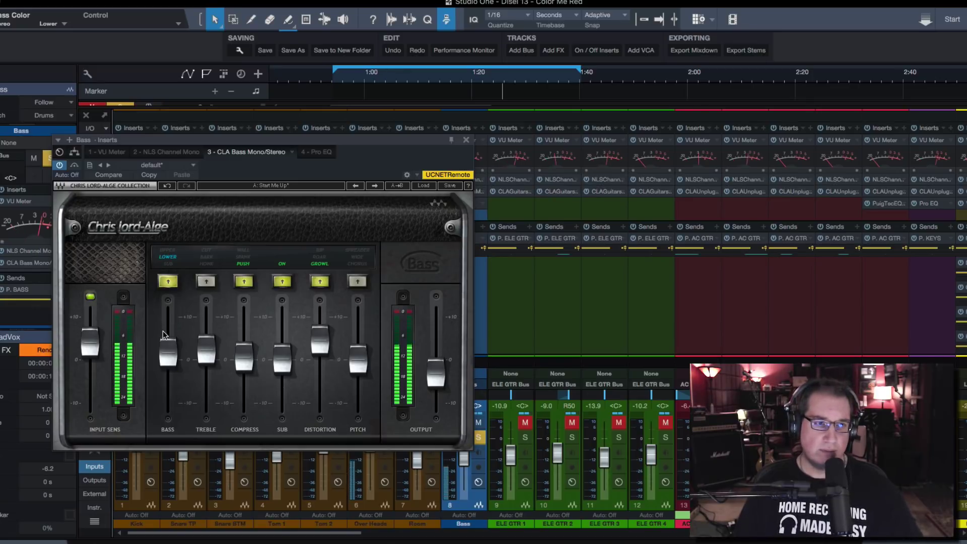
drag(168, 353, 168, 316)
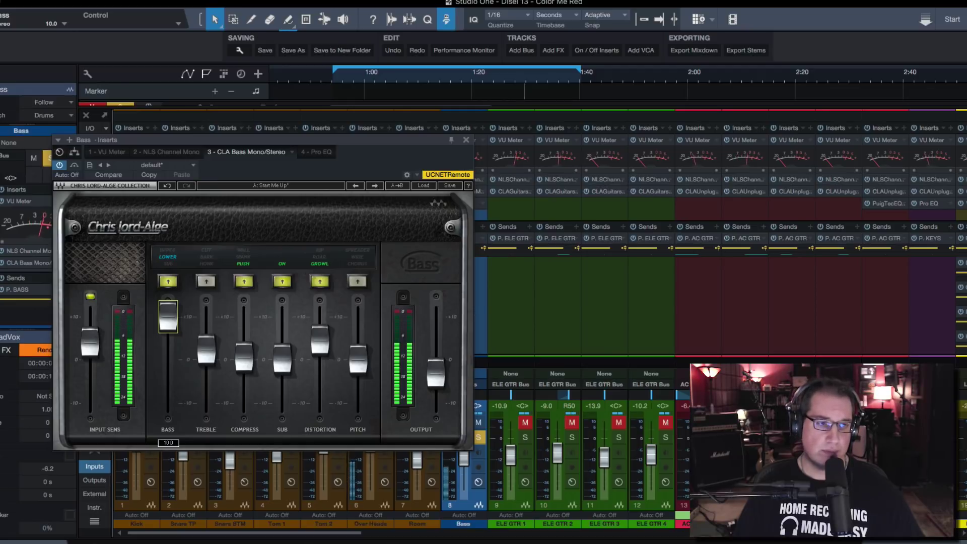
drag(167, 316, 168, 342)
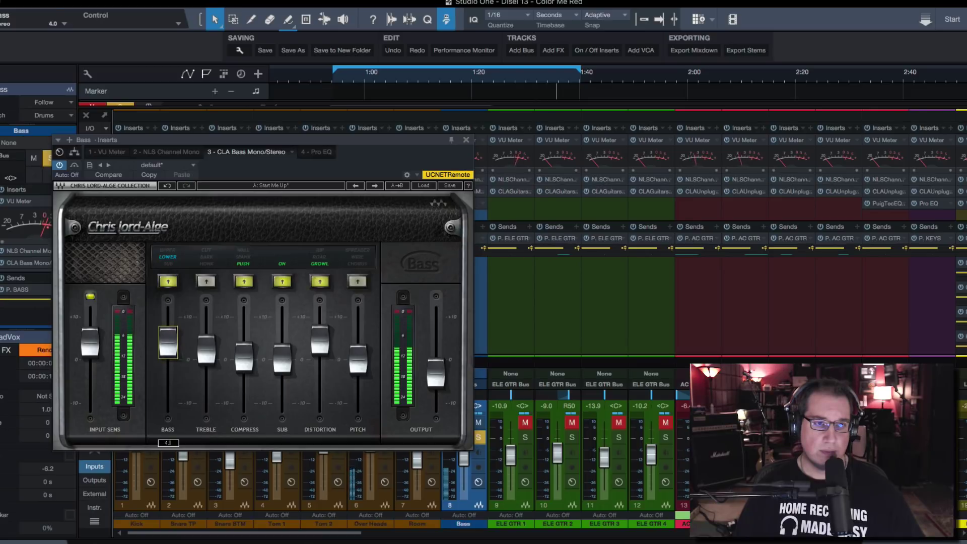
- Set the Treble fader to the Honk color at 10.0 and lower the Bass fader slightly
click(206, 282)
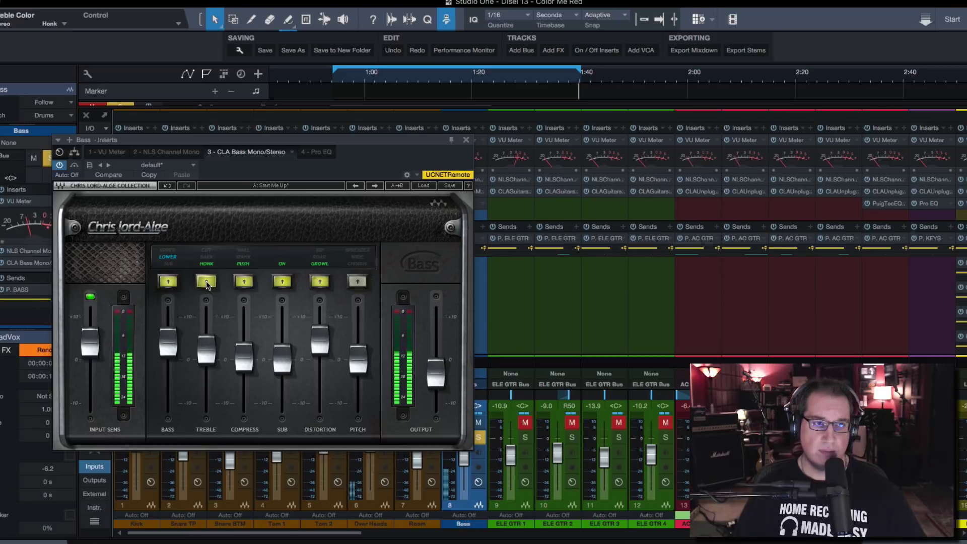
drag(171, 344, 206, 316)
click(206, 350)
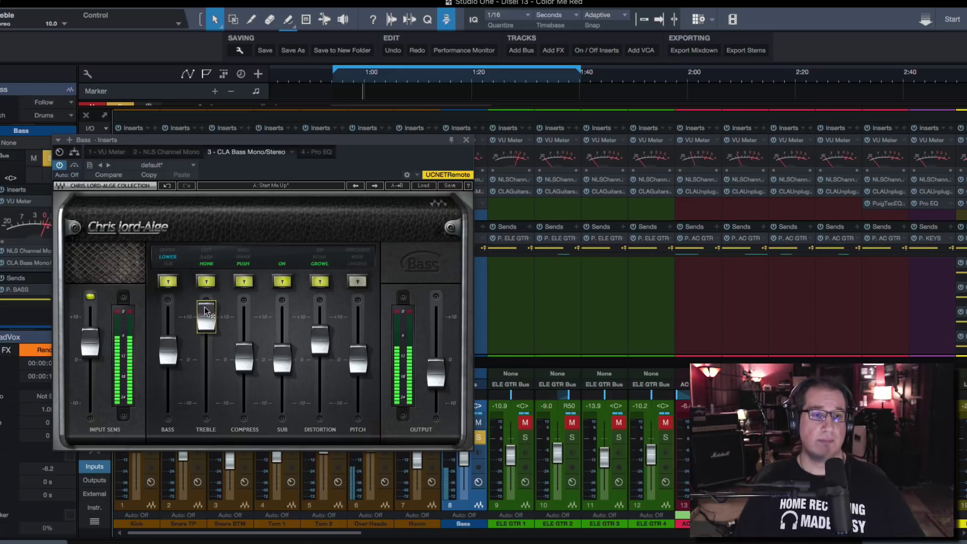
mouse_move(206, 316)
mouse_down()
mouse_move(206, 403)
mouse_move(206, 316)
mouse_up()
- Change the Treble color to Bark, and sweep the Treble fader down to -10.0 and back above zero
click(206, 281)
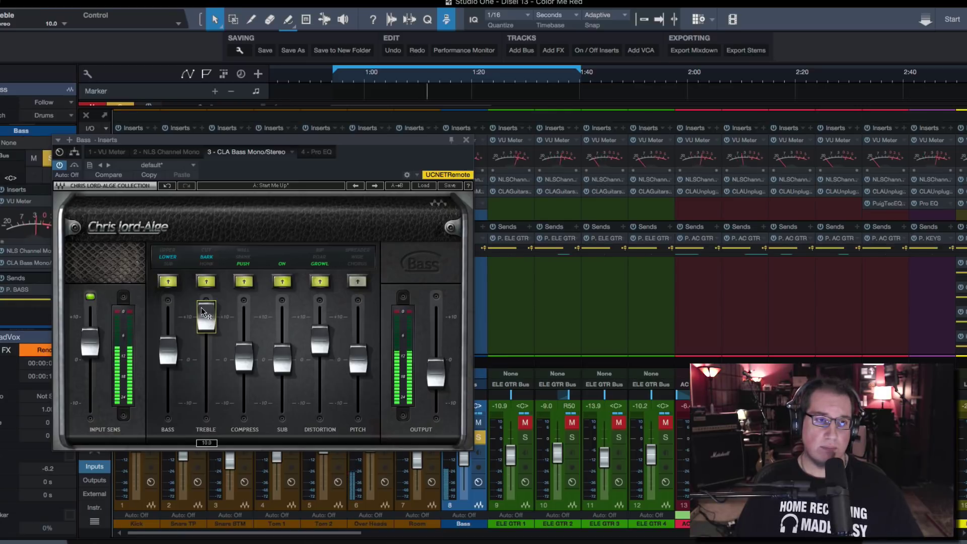
drag(206, 316, 206, 403)
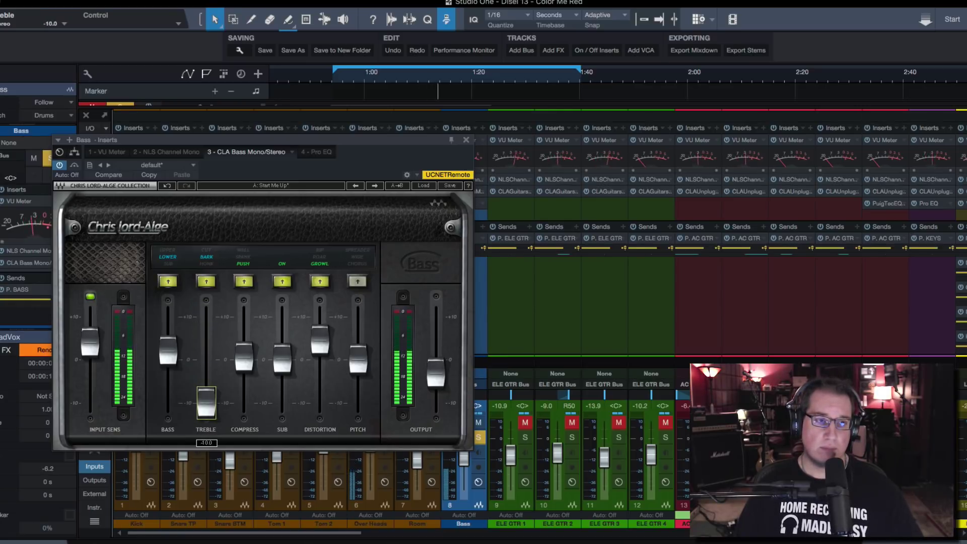
drag(206, 403, 200, 297)
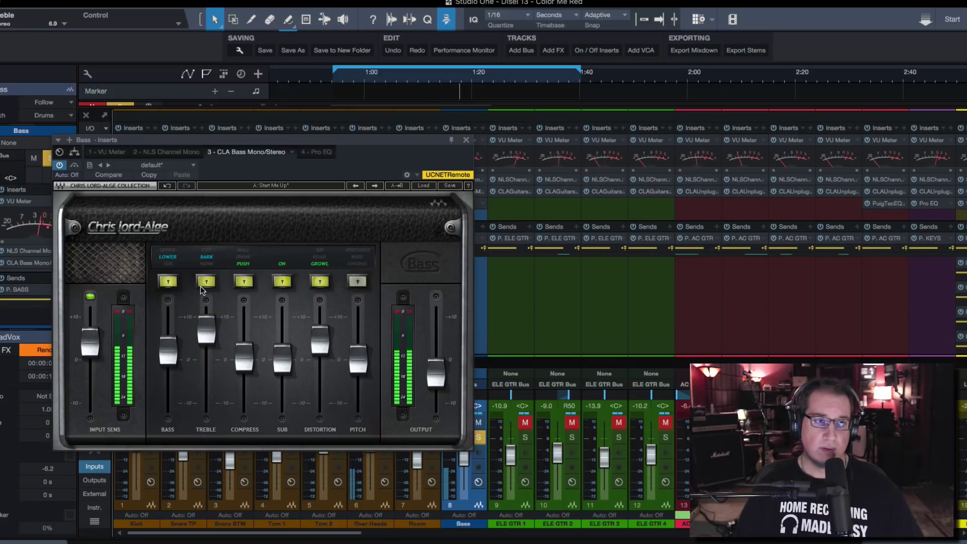
- Change the Treble color to Cut, try the Treble fader at 10.0, and lower it to 4.6
click(205, 282)
drag(202, 336, 207, 317)
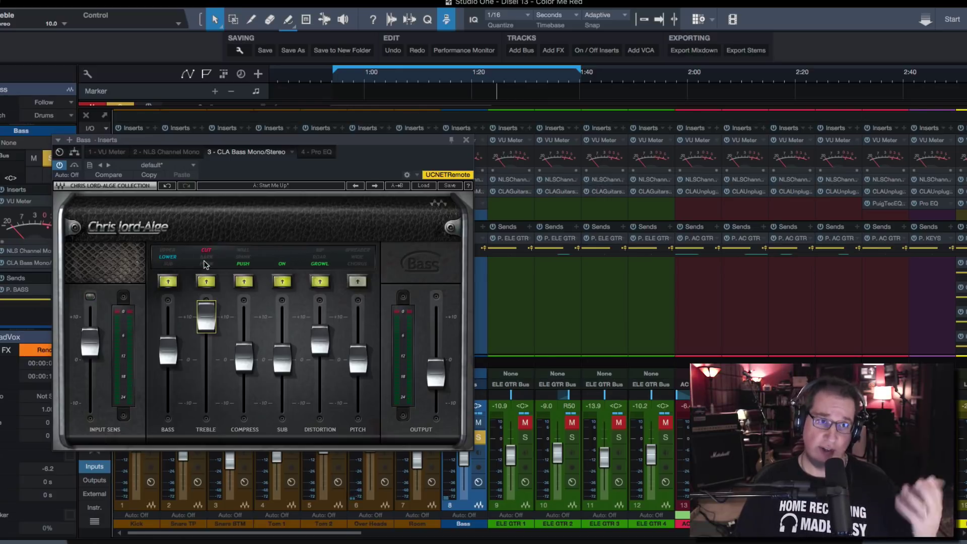
drag(204, 323, 204, 326)
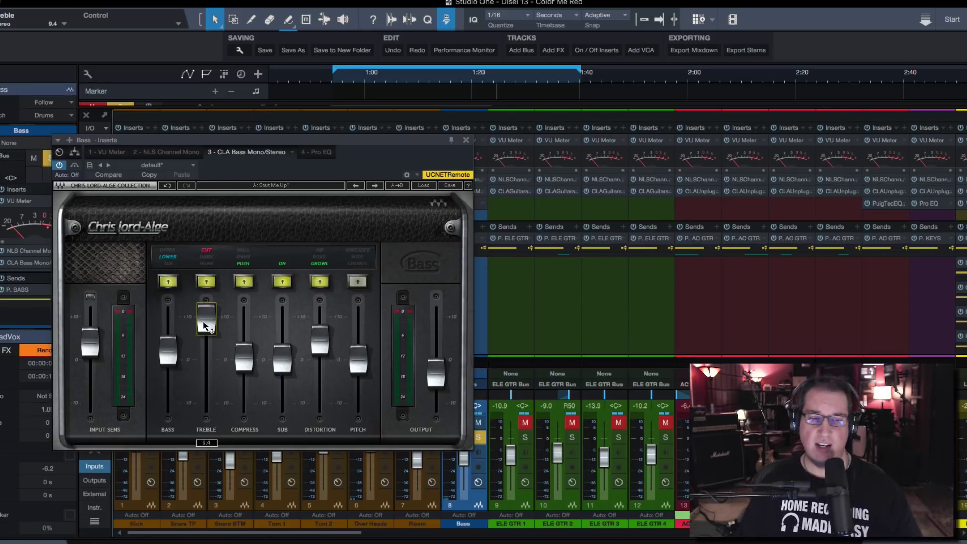
drag(206, 318, 206, 339)
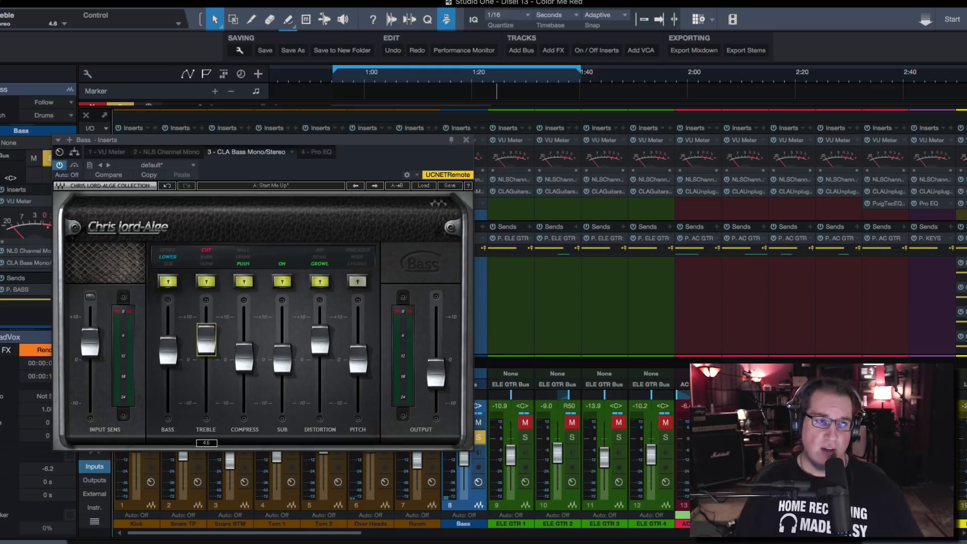
- Cycle the Treble color through Mute back to Bark, and set the Treble fader to 6.0
click(206, 281)
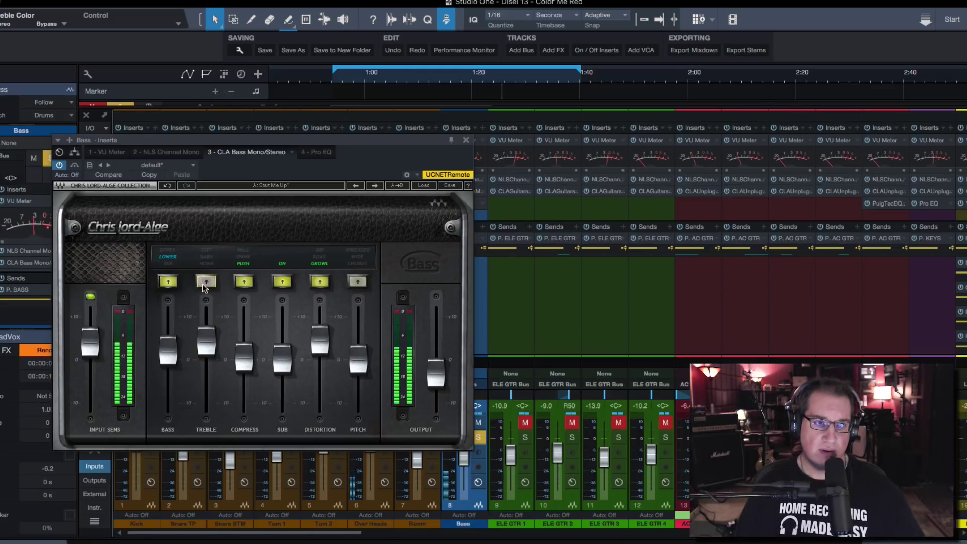
click(206, 281)
drag(204, 333, 205, 321)
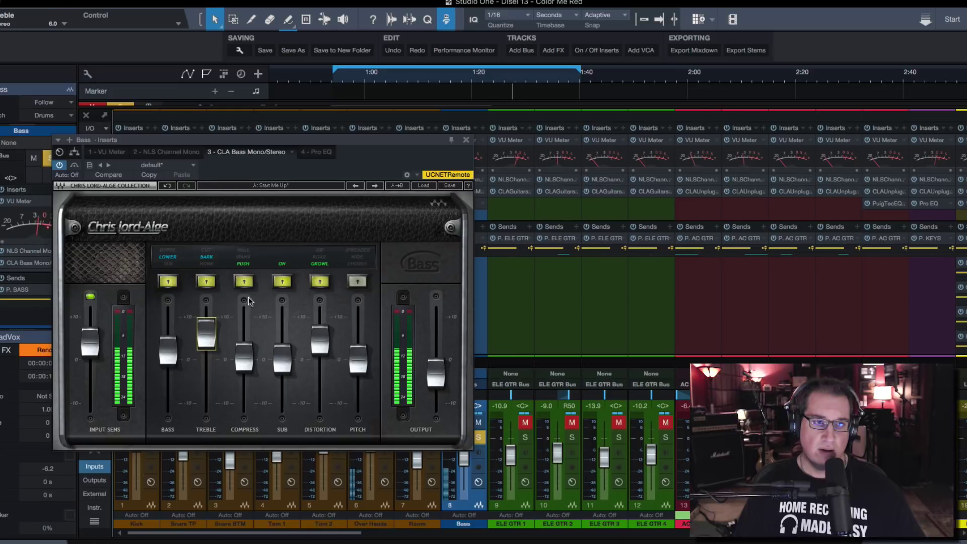
- Raise the Compress fader and cycle its color through Spank to Wall
drag(244, 373, 242, 302)
click(243, 281)
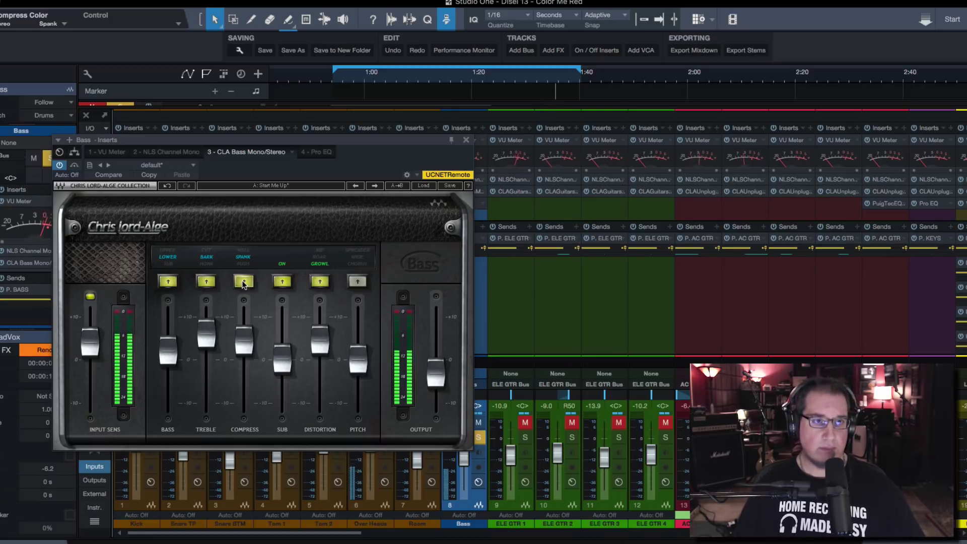
click(243, 281)
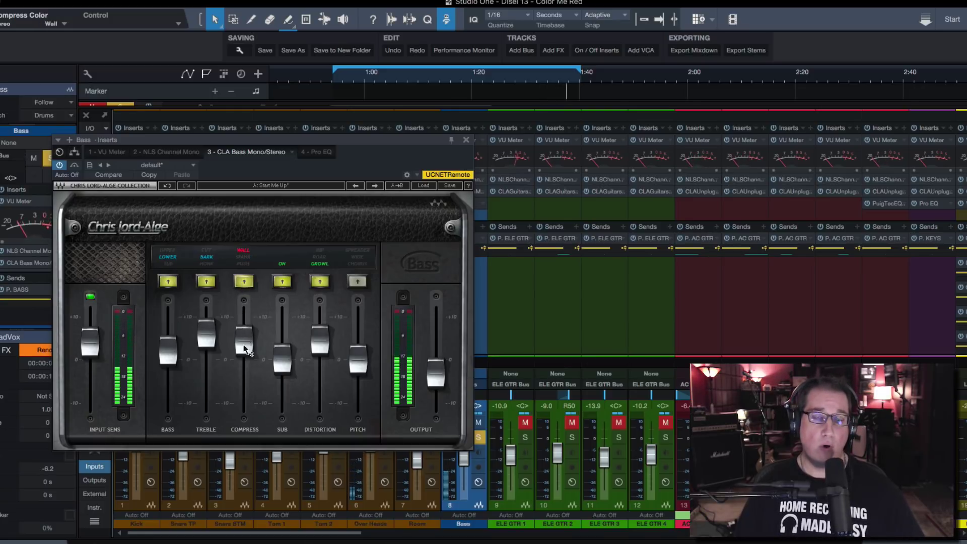
- Raise the Compress fader and cycle its color through Bypass, Push and Spank back to Wall
drag(249, 356, 249, 344)
click(244, 285)
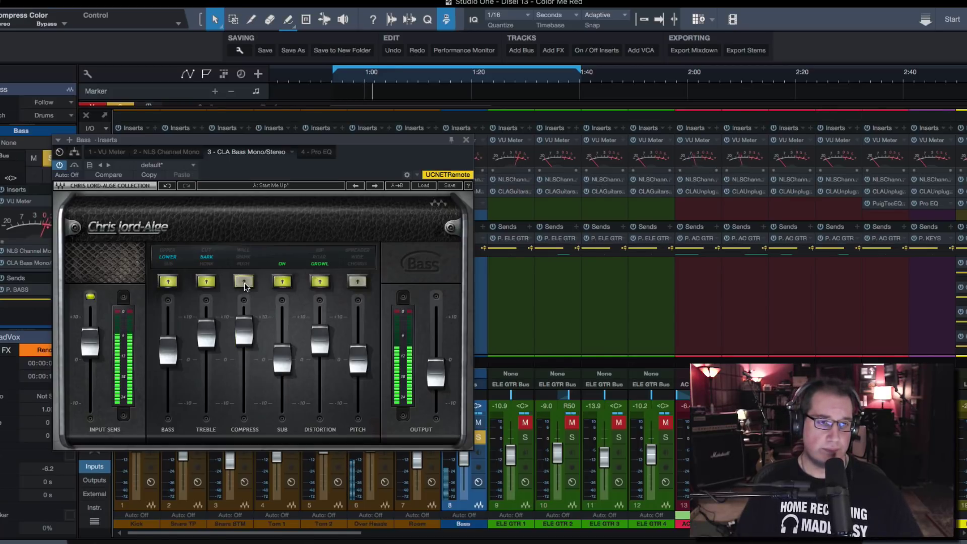
click(245, 283)
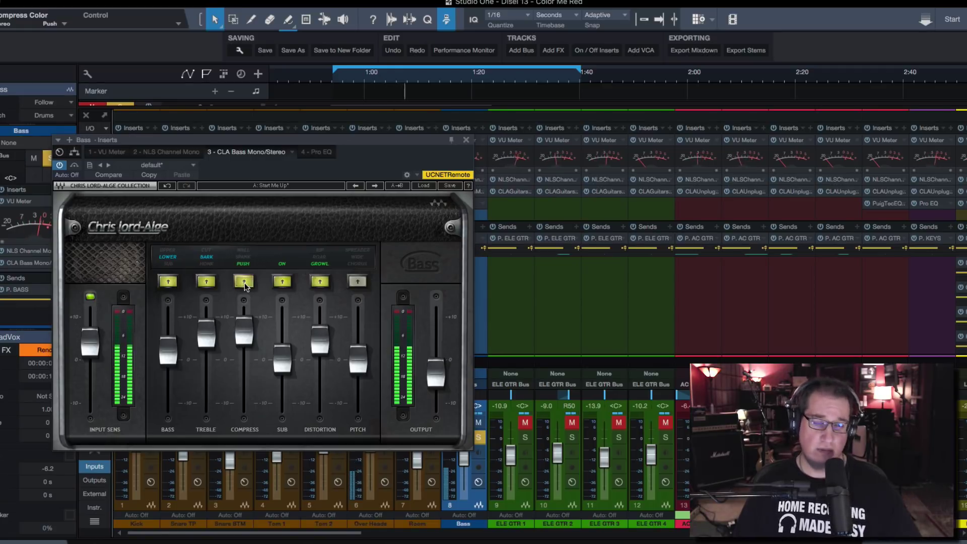
click(245, 283)
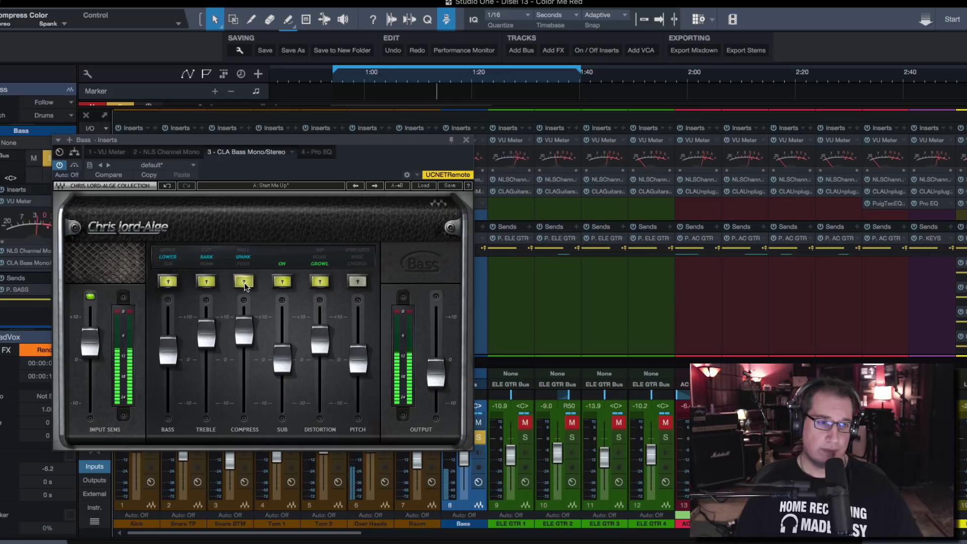
click(245, 283)
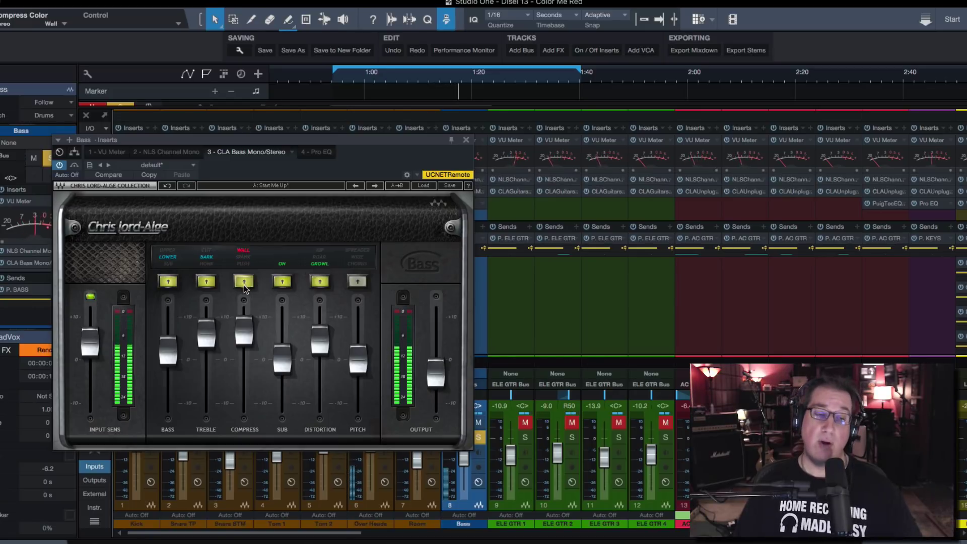
- Lower the Compress fader to 2.5 and cycle its color through Bypass to Spank
mouse_move(244, 331)
mouse_down()
mouse_move(244, 402)
mouse_move(244, 323)
mouse_move(244, 360)
mouse_move(244, 347)
mouse_up()
click(243, 282)
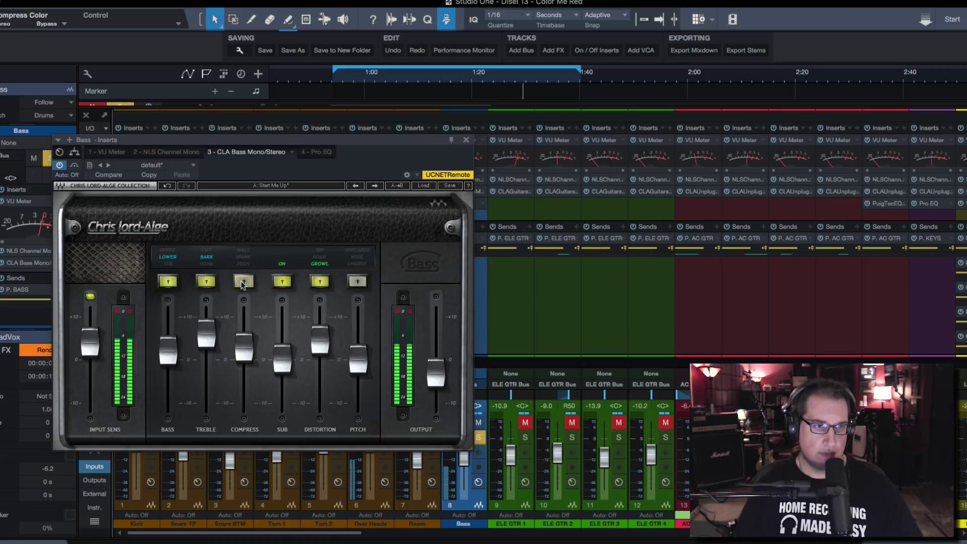
click(243, 283)
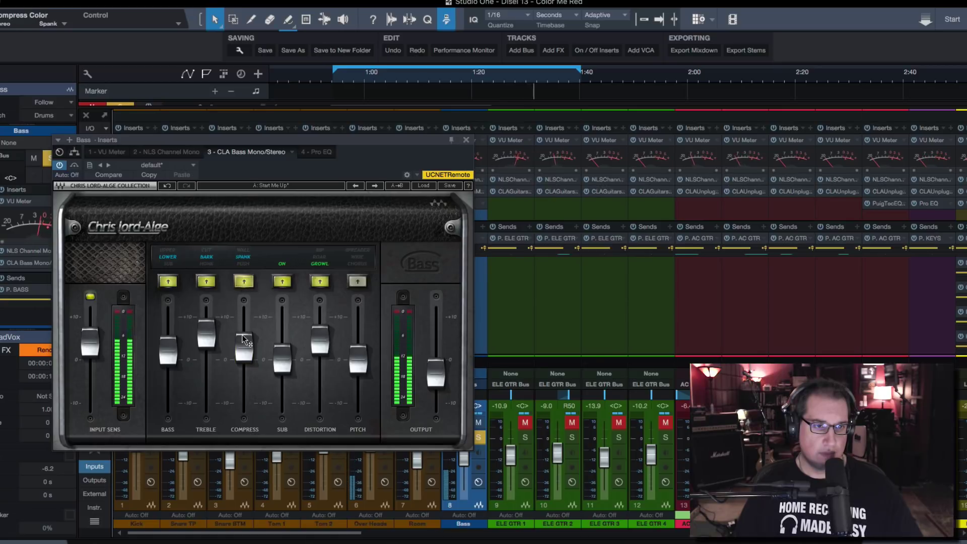
click(244, 340)
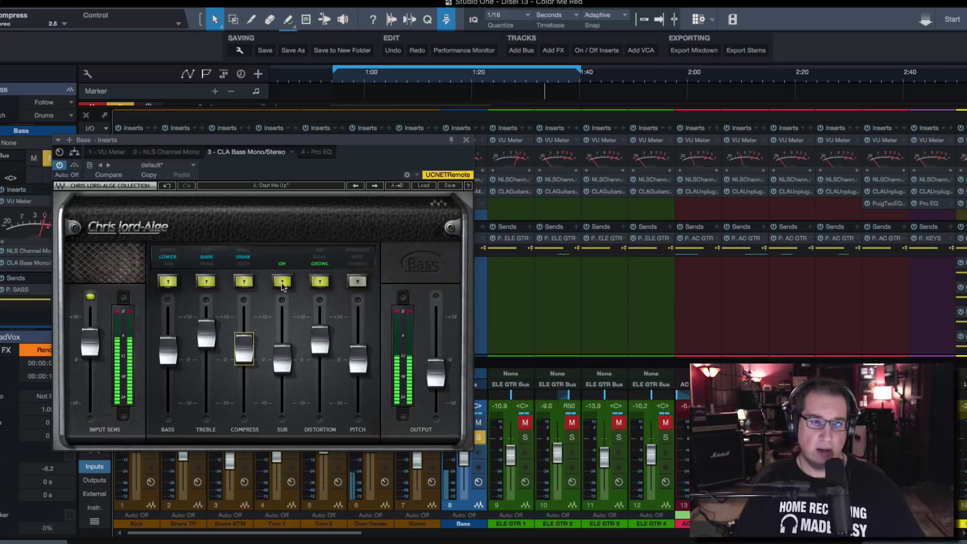
- Audition the Sub fader at 10.0 by muting and re-enabling Sub during playback, and lower it to 2.5
drag(284, 373, 283, 316)
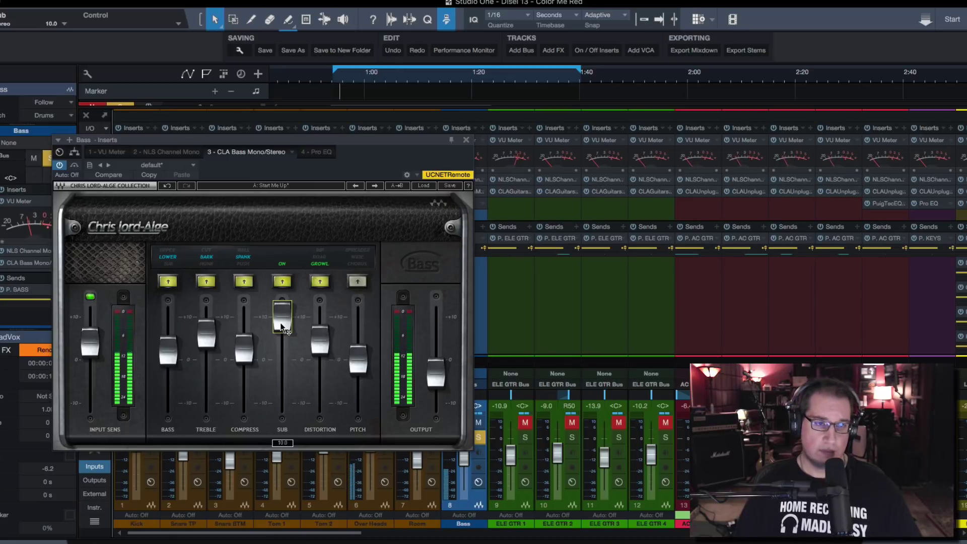
mouse_move(281, 325)
mouse_down()
mouse_move(282, 410)
mouse_move(282, 316)
mouse_up()
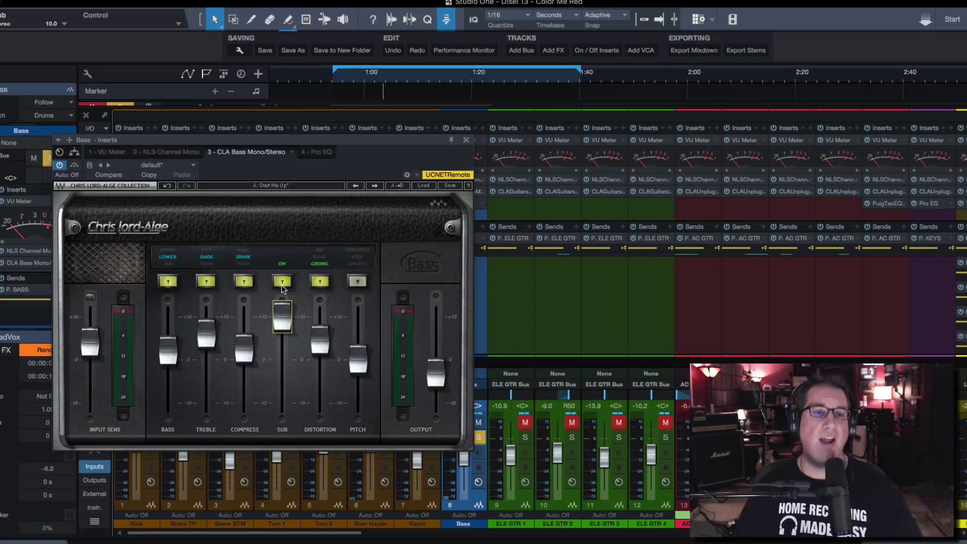
key(space)
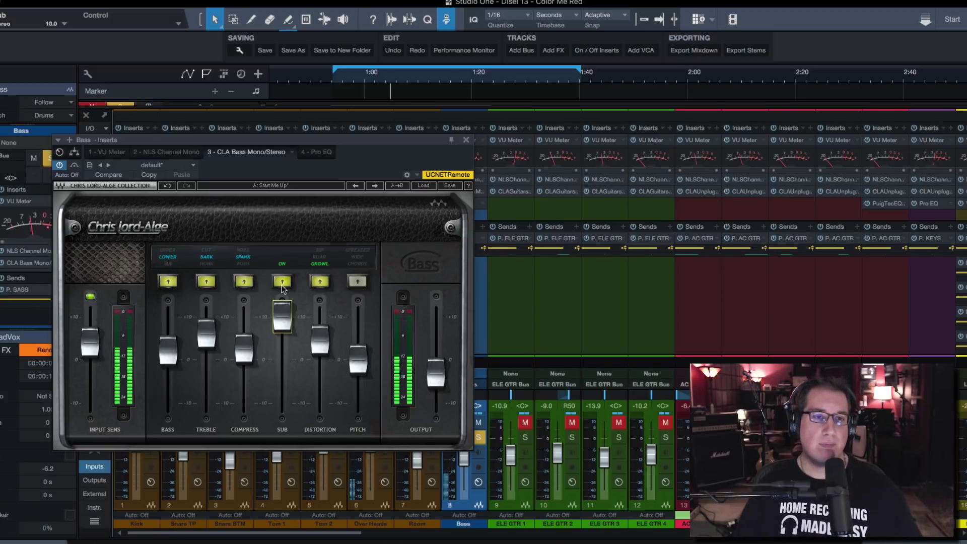
click(283, 285)
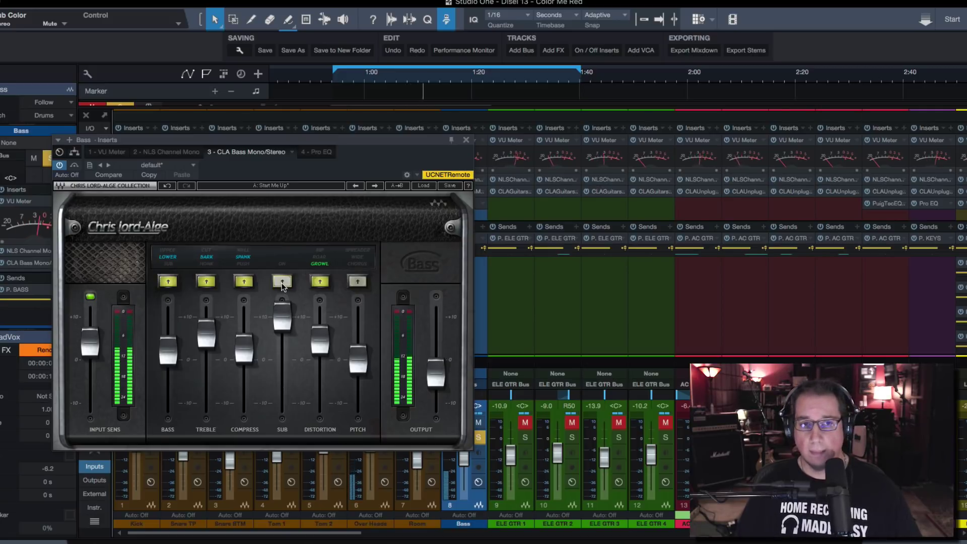
click(283, 285)
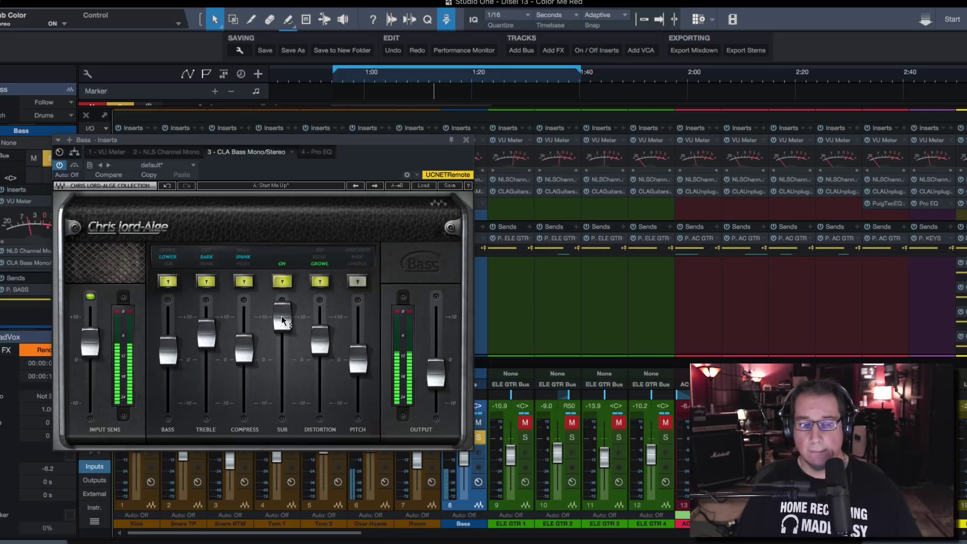
drag(282, 317, 282, 347)
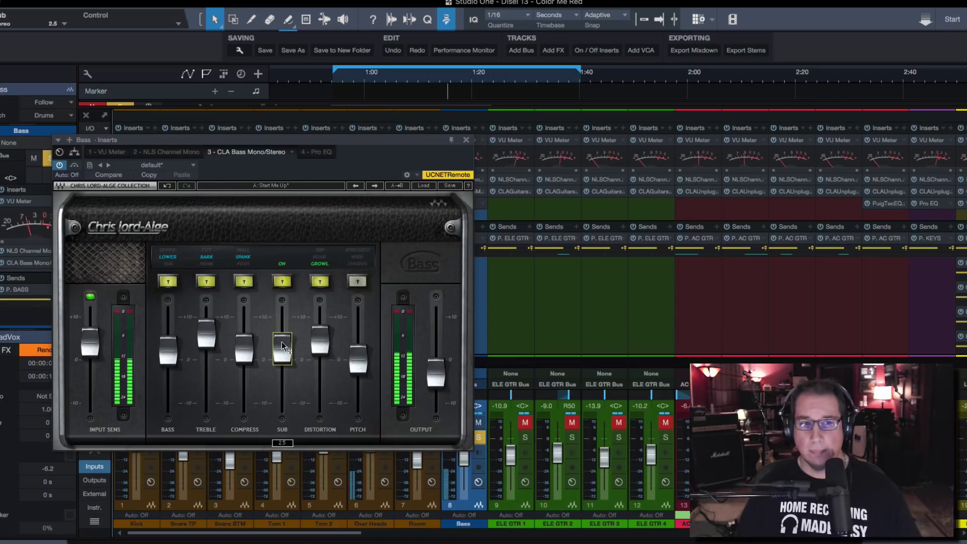
- Try the Distortion fader at 9.2, and switch its color to Roar with the fader lowered
click(320, 340)
drag(320, 340, 320, 319)
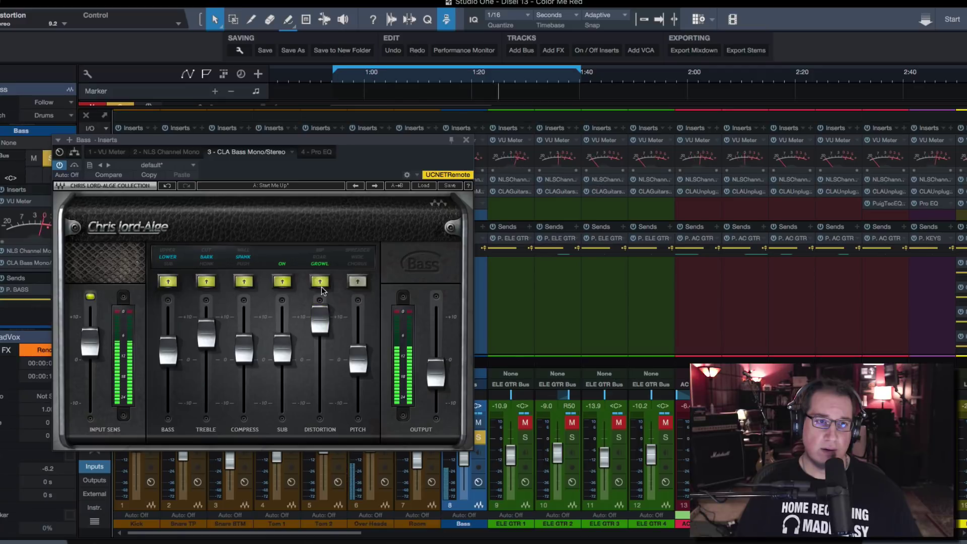
click(322, 284)
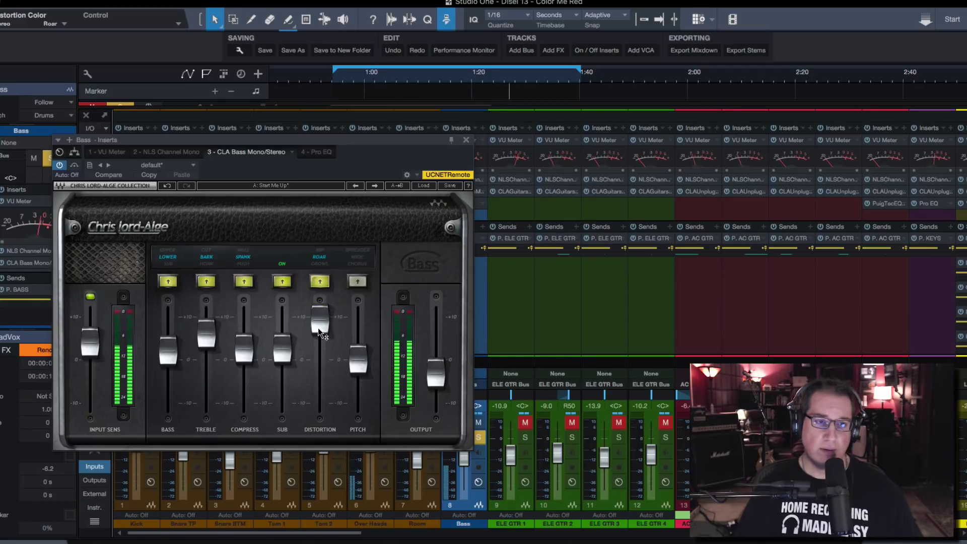
drag(320, 320, 318, 344)
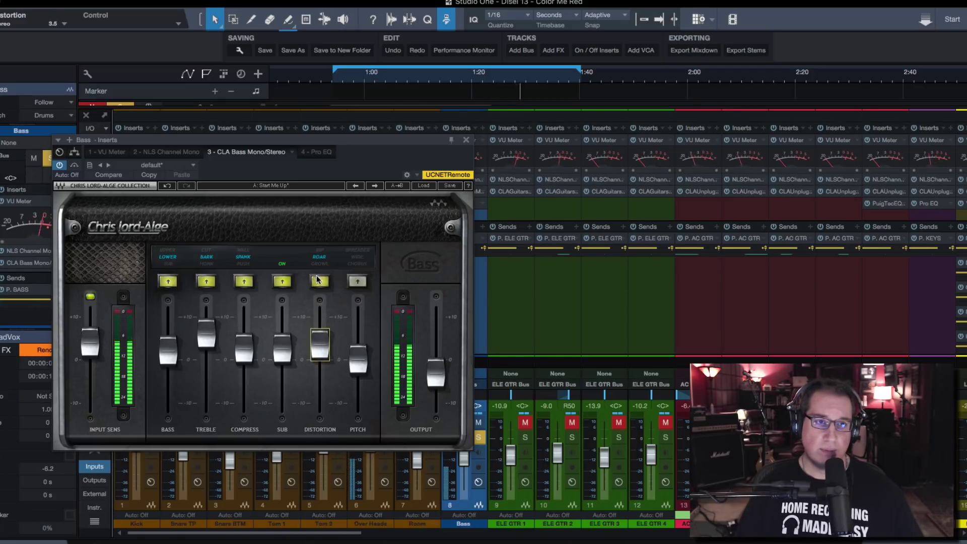
- Audition the Rip Distortion color with the fader at 4.6, and cycle the color back to Growl
click(319, 283)
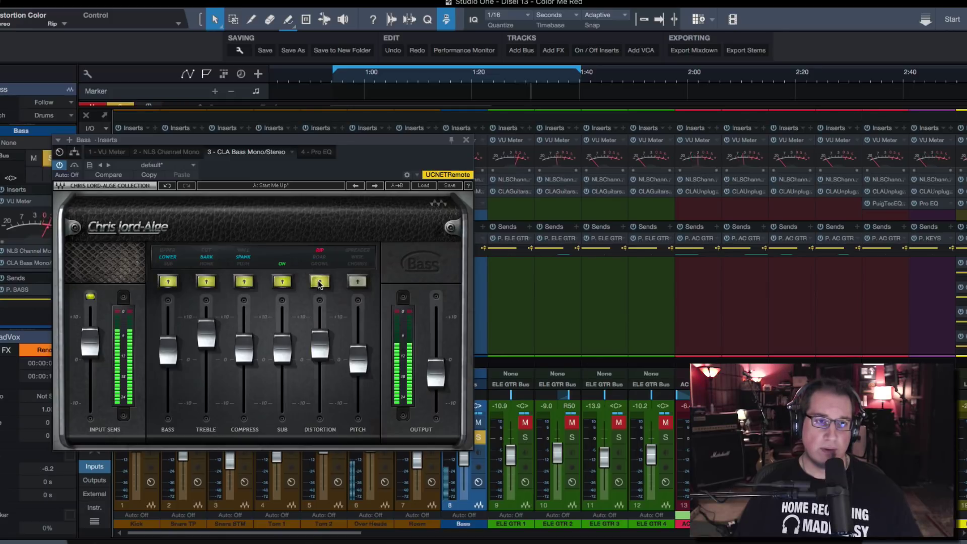
drag(318, 336, 318, 330)
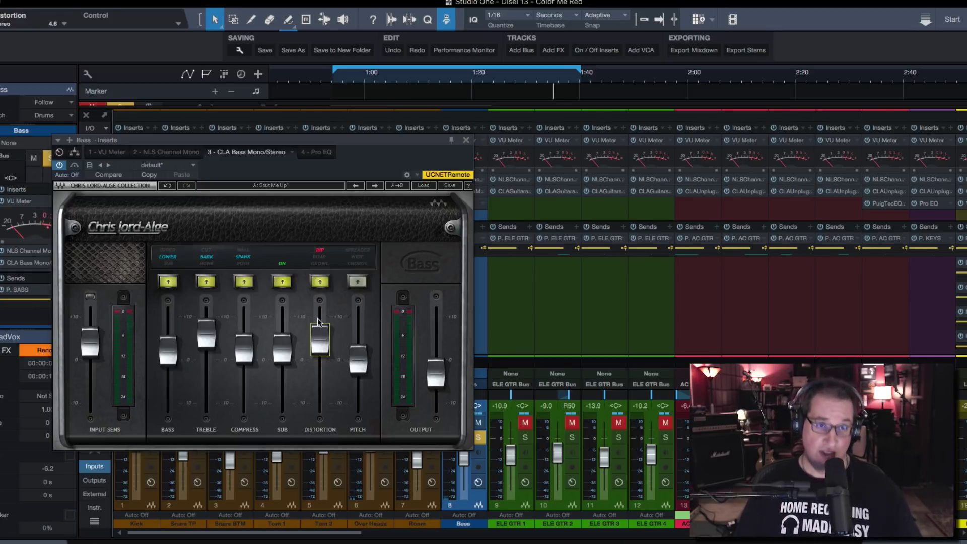
click(321, 283)
click(320, 283)
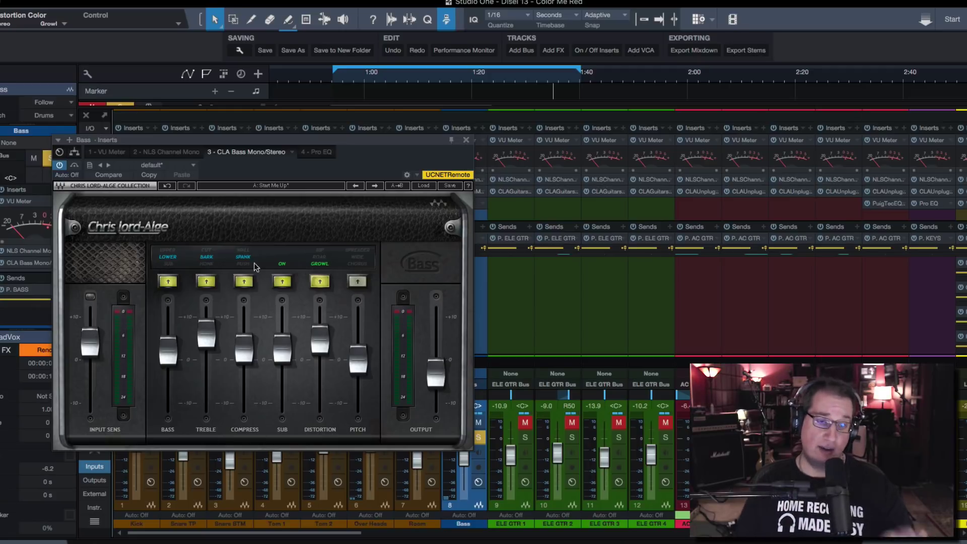
- Raise the Distortion fader, cycle its color through Roar and Mute back to Growl, and ease the fader down slightly
drag(319, 353, 322, 302)
click(320, 282)
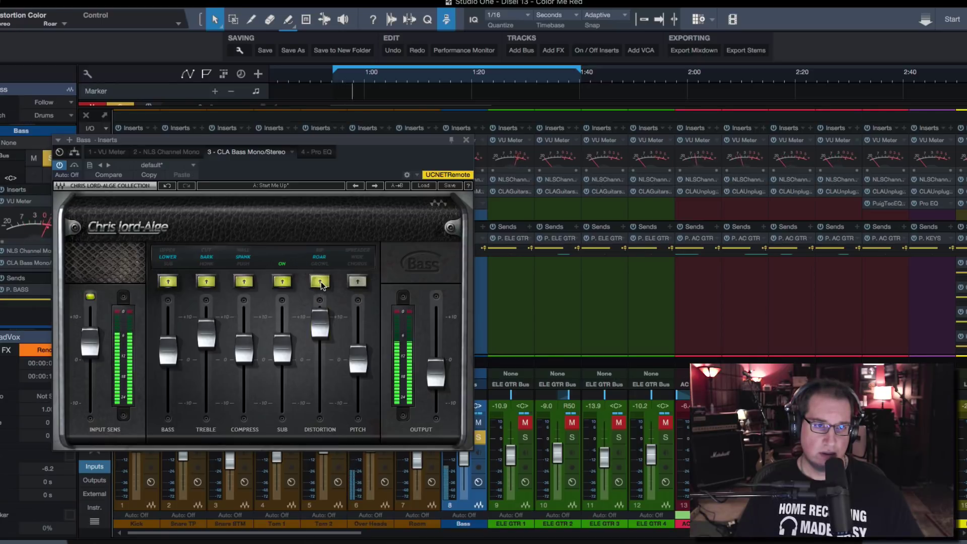
click(320, 282)
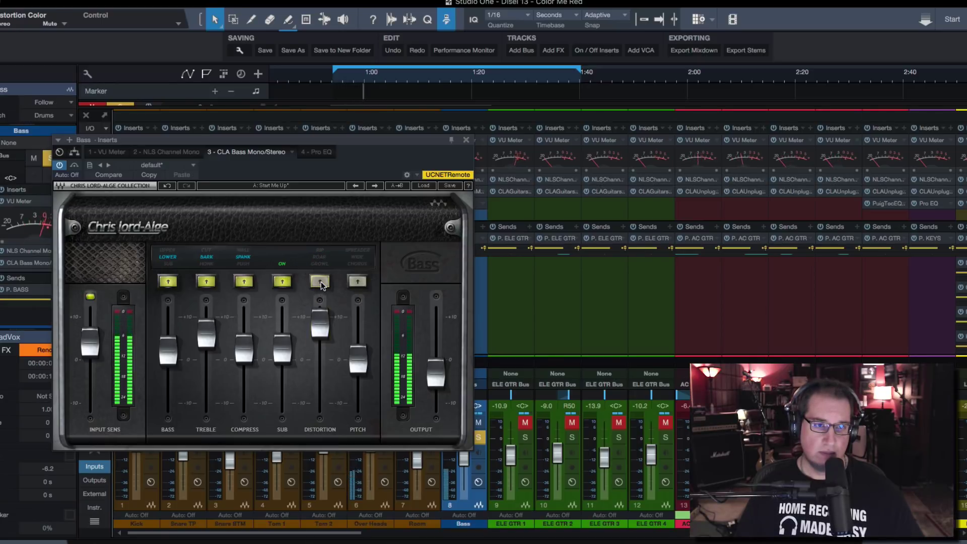
click(320, 282)
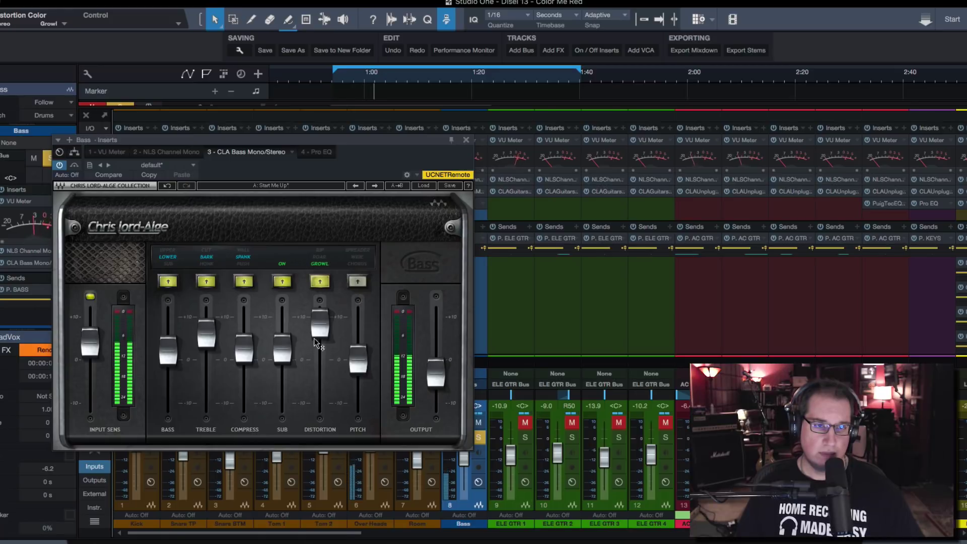
drag(320, 325, 320, 331)
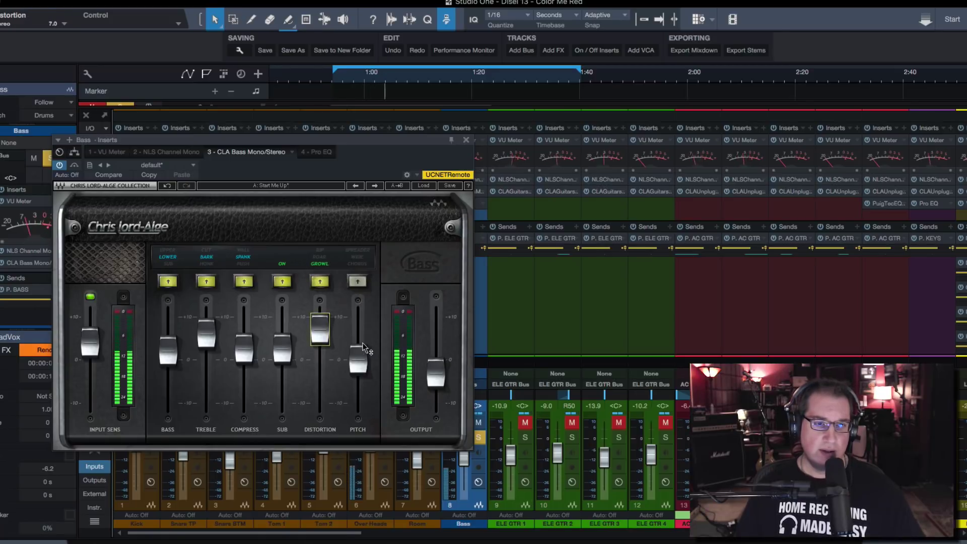
- Turn on Pitch in Chorus with its fader at 8.7, and cycle its color through Wide to Spreader
click(358, 281)
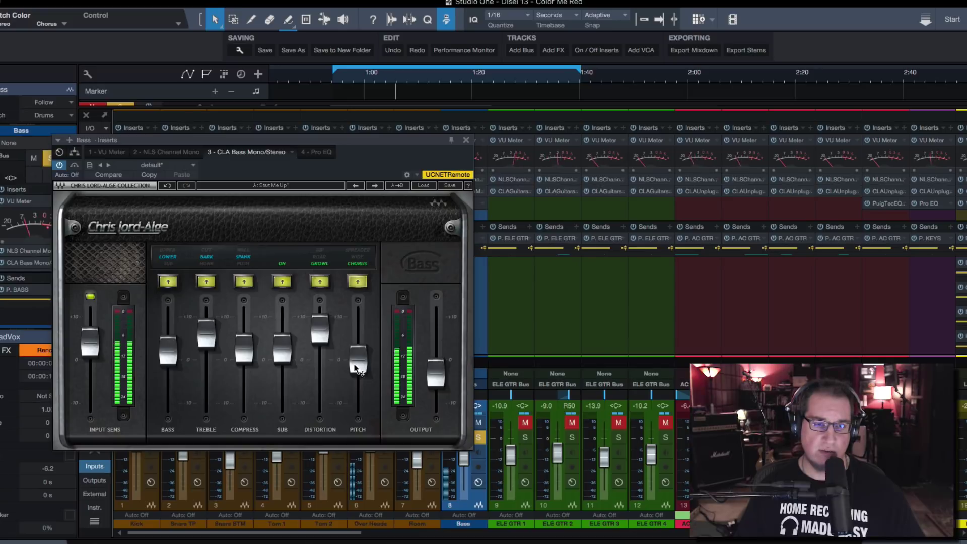
drag(358, 361, 358, 322)
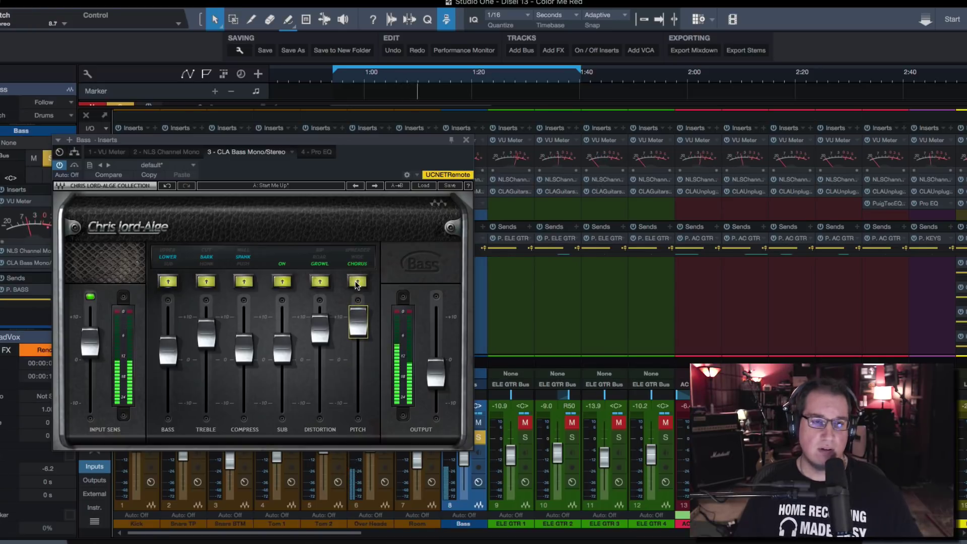
click(357, 283)
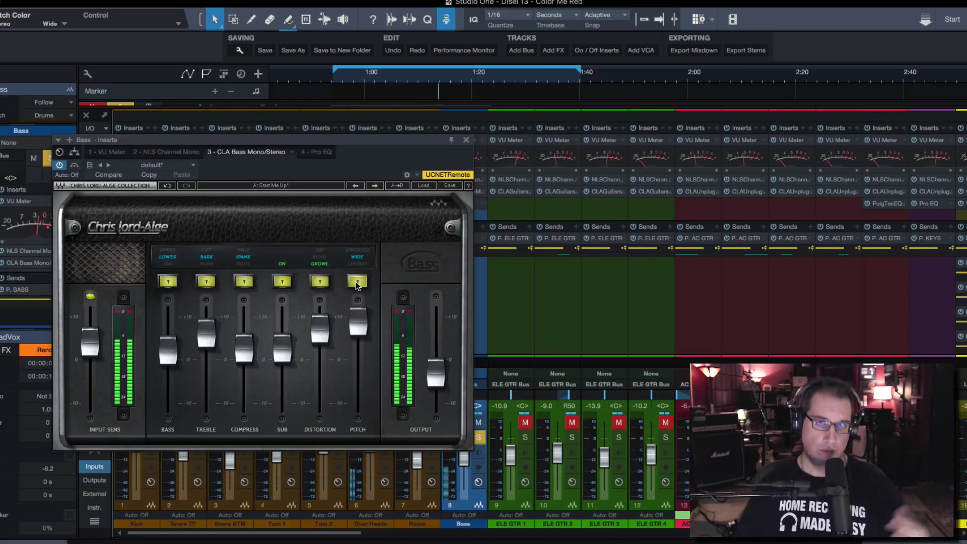
click(357, 283)
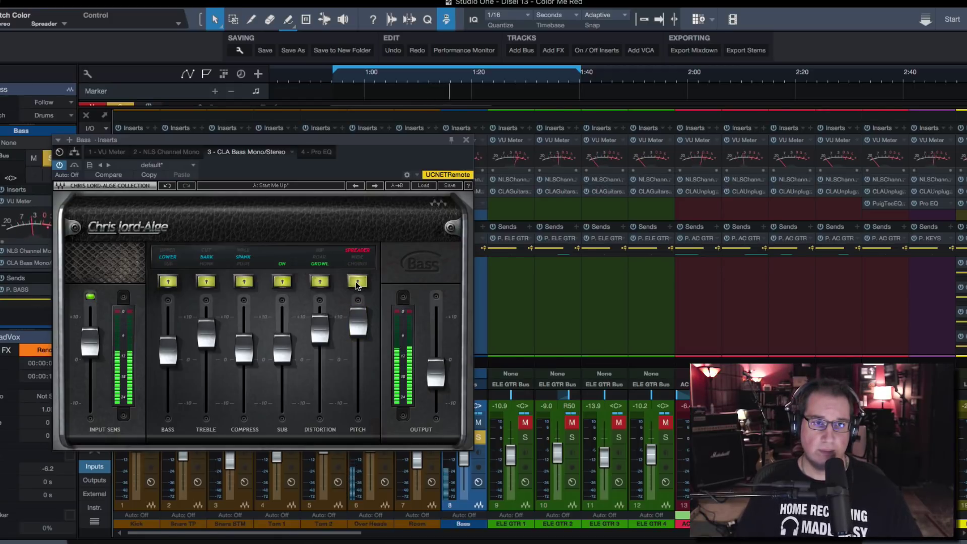
- Lower the Pitch fader through 4.2 to 1.6 and switch the Pitch color off
drag(355, 317, 356, 333)
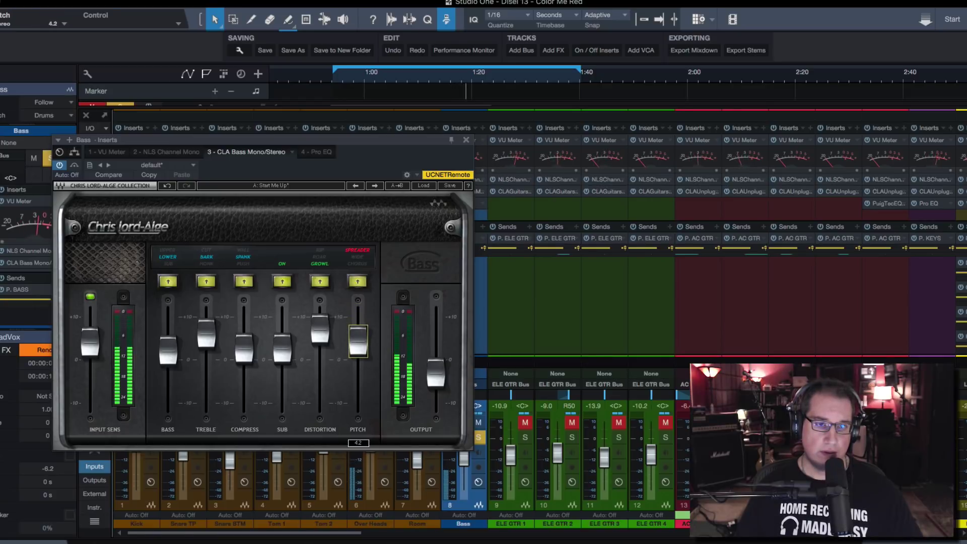
click(357, 282)
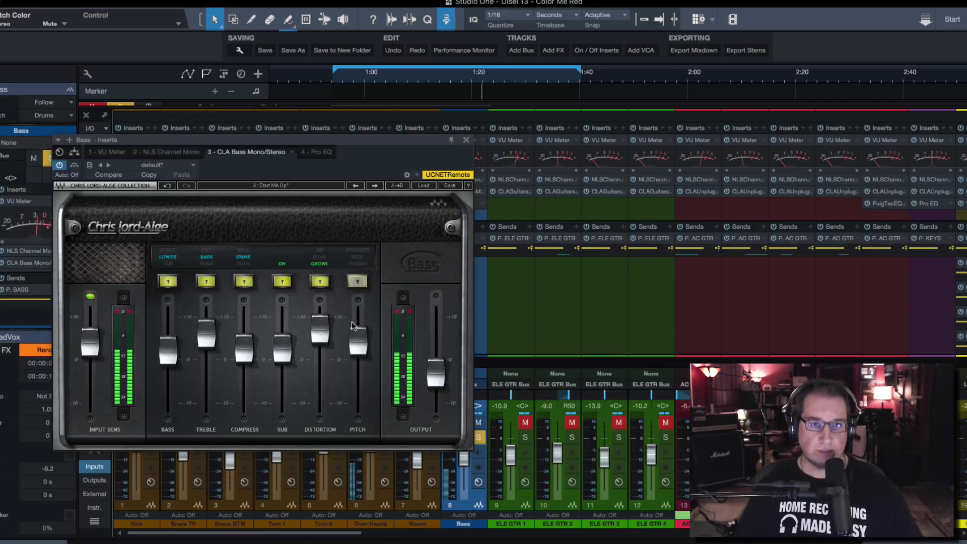
drag(352, 339, 352, 351)
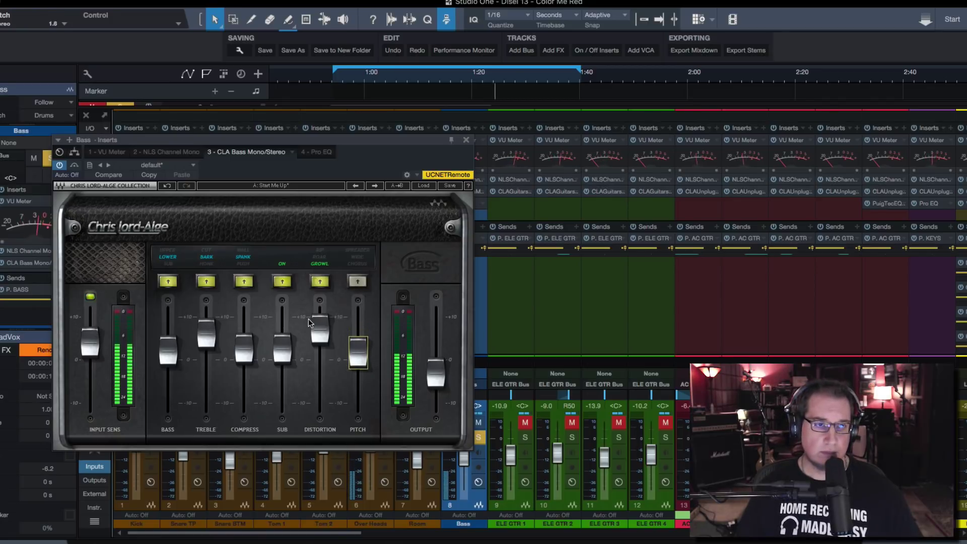
- Bypass and re-enable the CLA Bass plug-in during playback to compare the unprocessed and processed bass
click(74, 166)
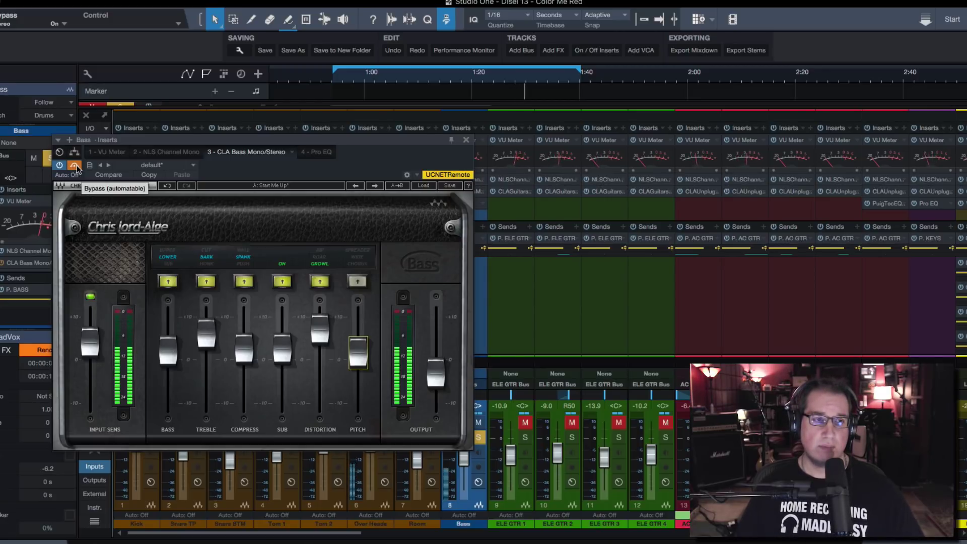
click(75, 167)
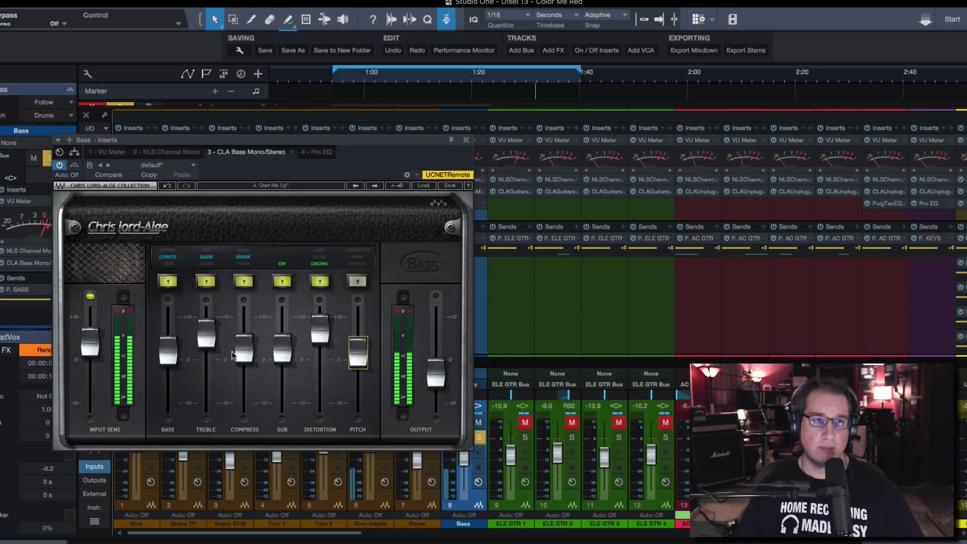
drag(403, 142, 403, 145)
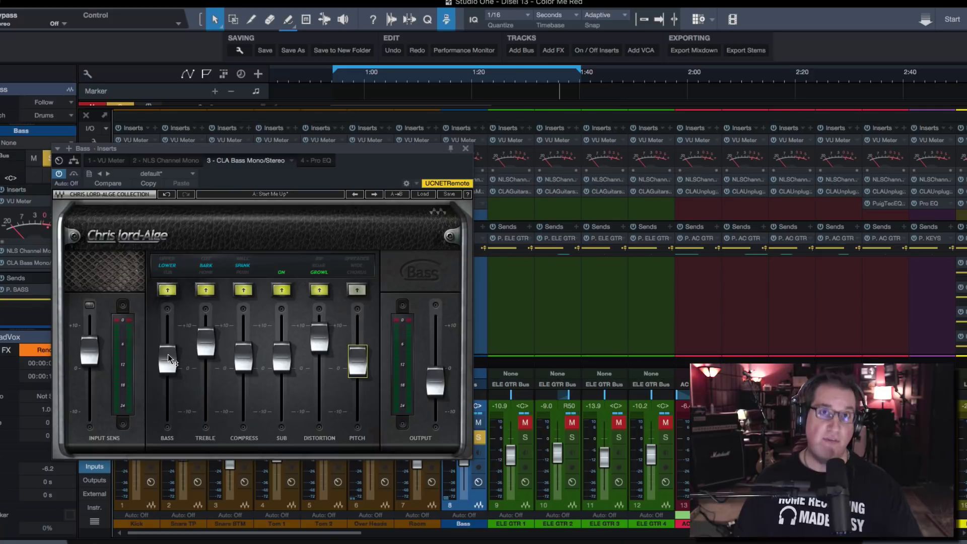
mouse_move(168, 354)
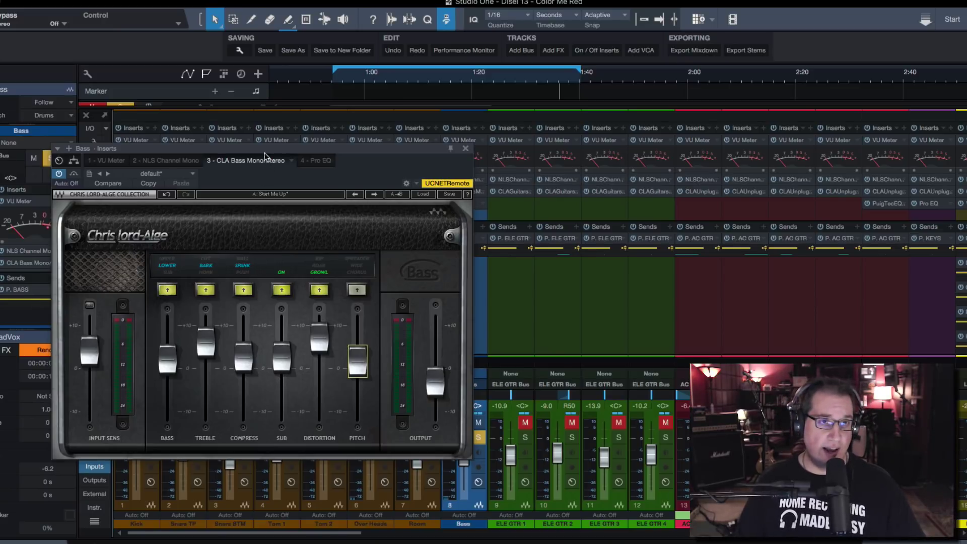
drag(261, 153, 259, 167)
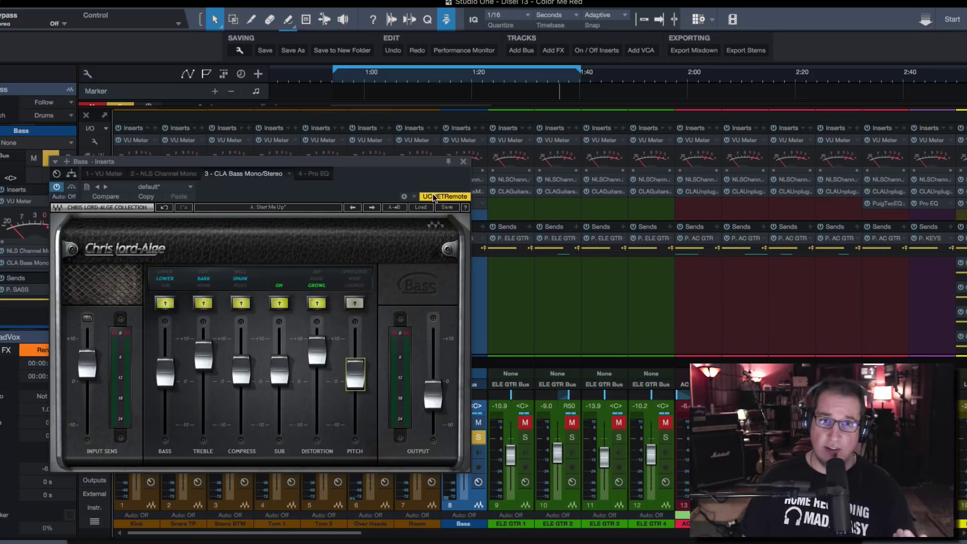
- Close the plug-in window, solo the drum channels alongside the bass, and lower the Bass channel volume to -16.1 dB
click(463, 162)
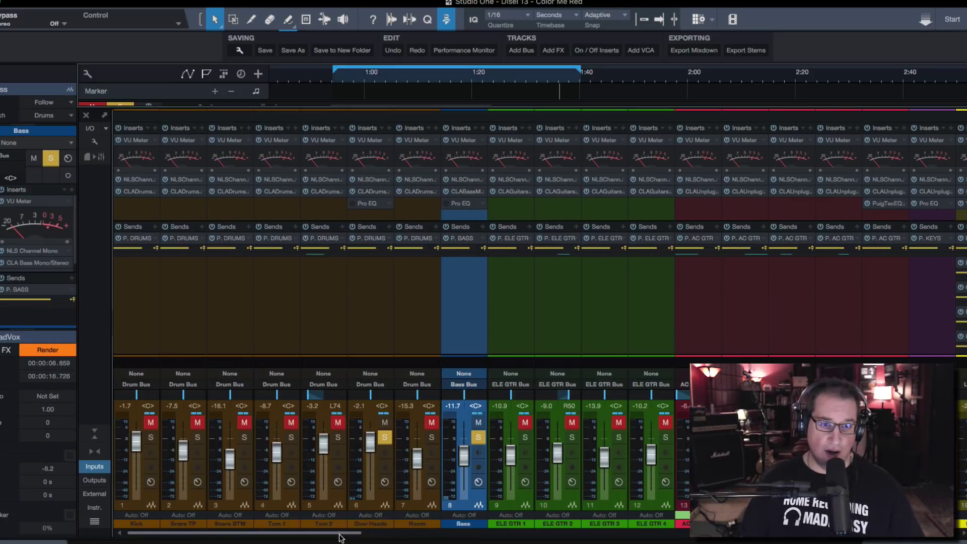
drag(340, 534, 785, 542)
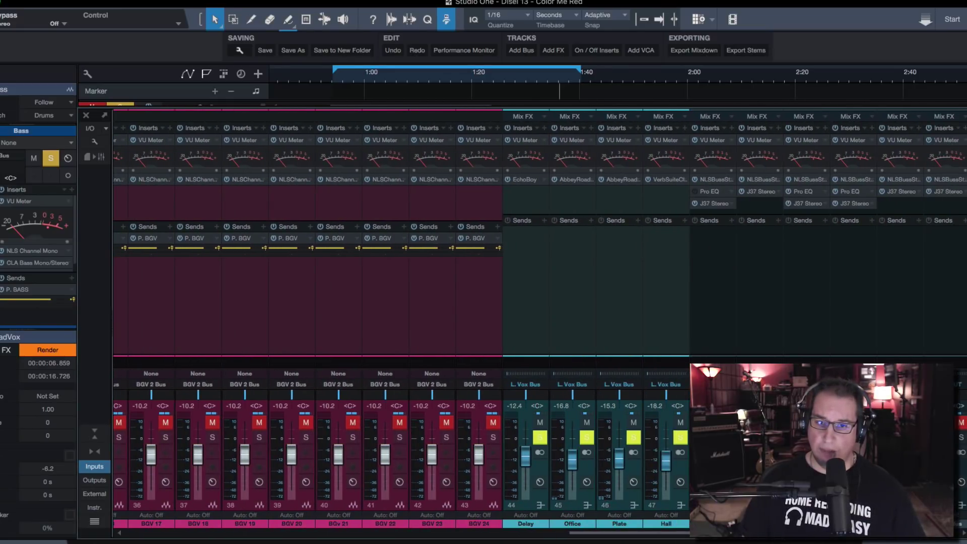
drag(629, 533, 222, 524)
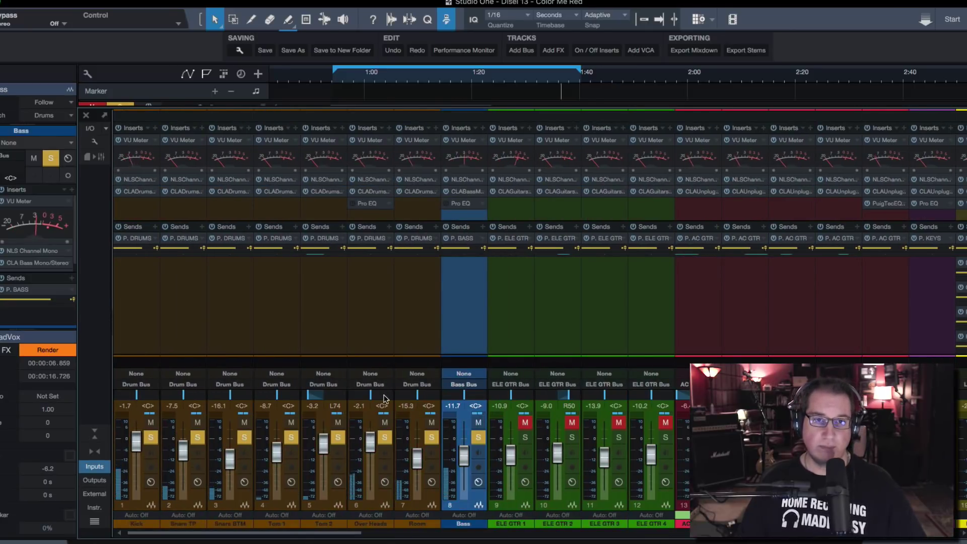
drag(463, 451, 463, 457)
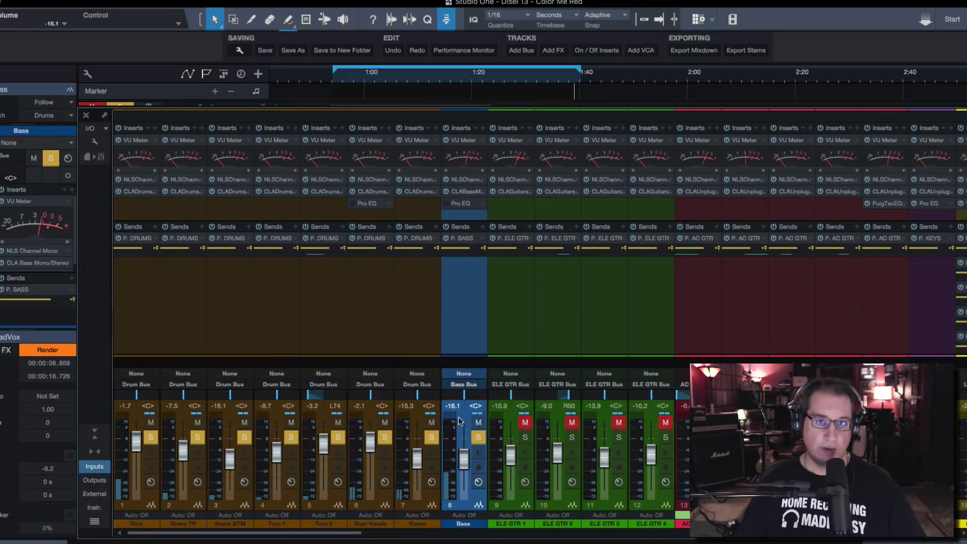
- Reopen the CLA Bass plug-in clear of the Bass channel strip and raise the Bass channel volume to -7.9 dB
click(460, 194)
drag(298, 160, 227, 179)
drag(464, 462, 467, 456)
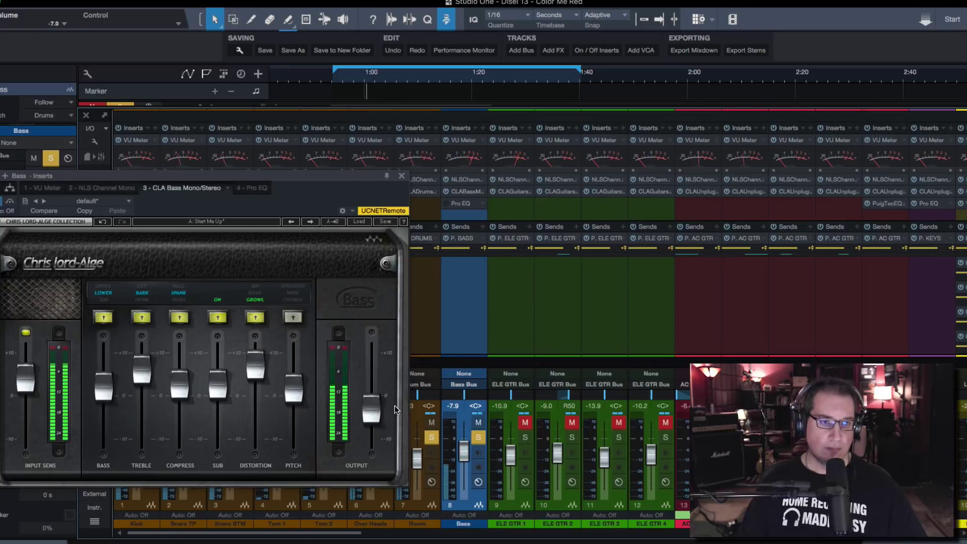
drag(246, 176, 254, 175)
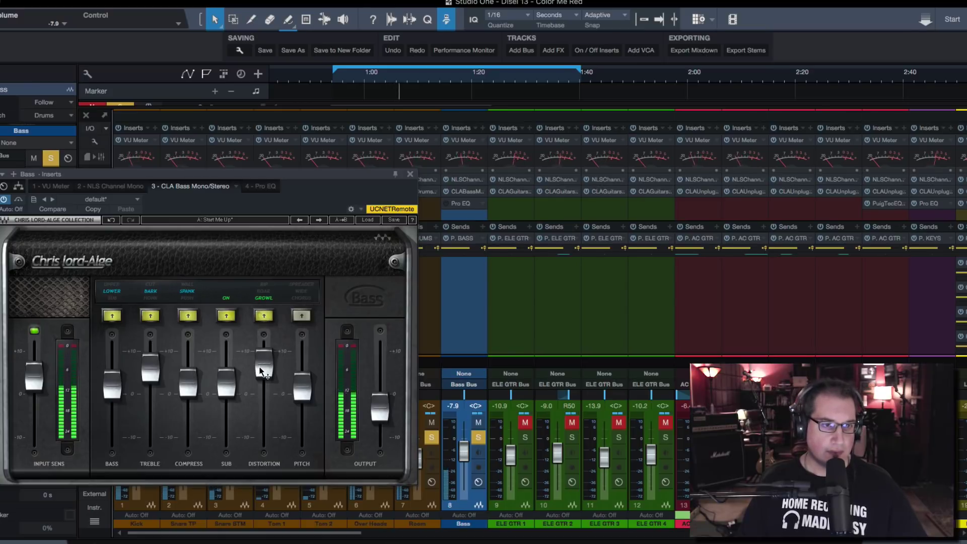
- Switch the Distortion color to Roar with its fader at -1.6, and ease the plug-in's Bass fader down slightly
drag(264, 364, 264, 401)
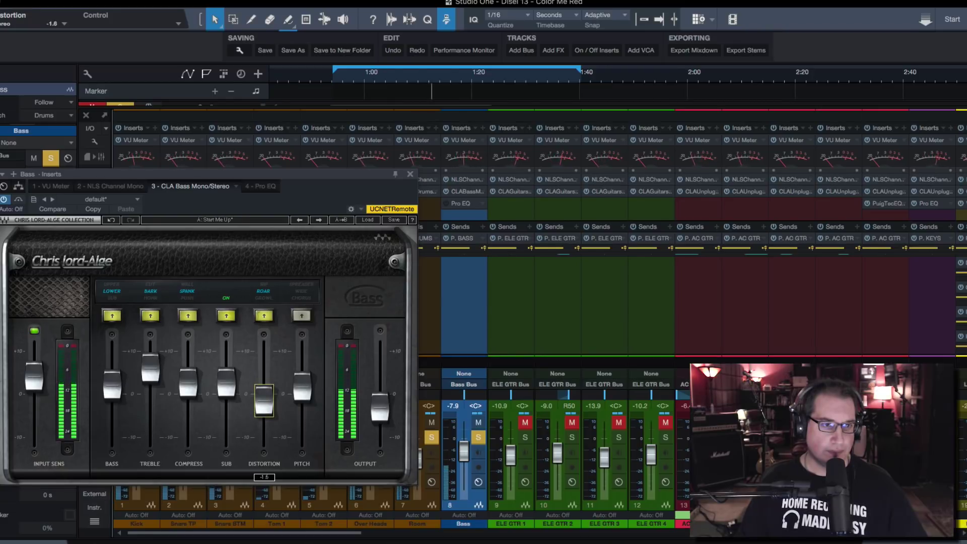
drag(151, 369, 107, 393)
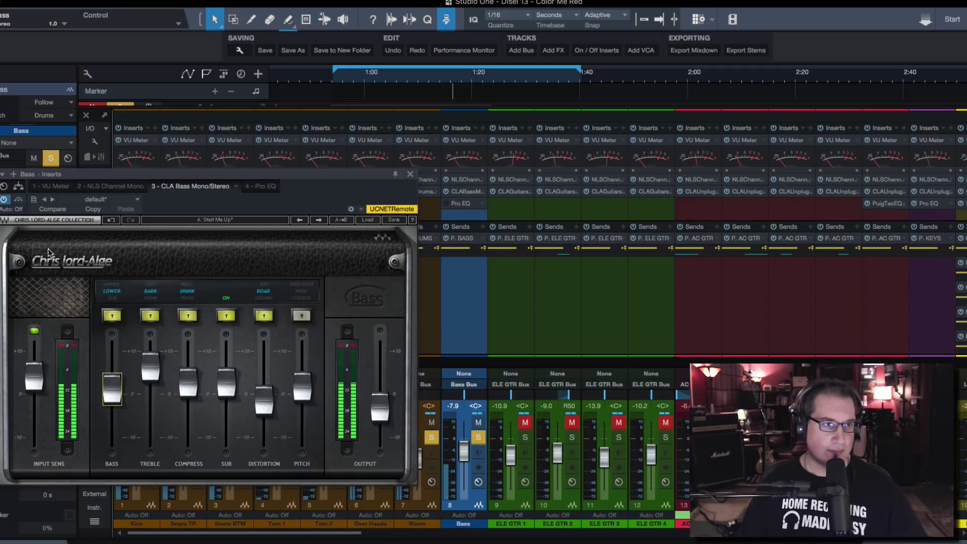
- Bypass and re-enable the CLA Bass plug-in to compare the bass with and without processing against the drums
click(20, 201)
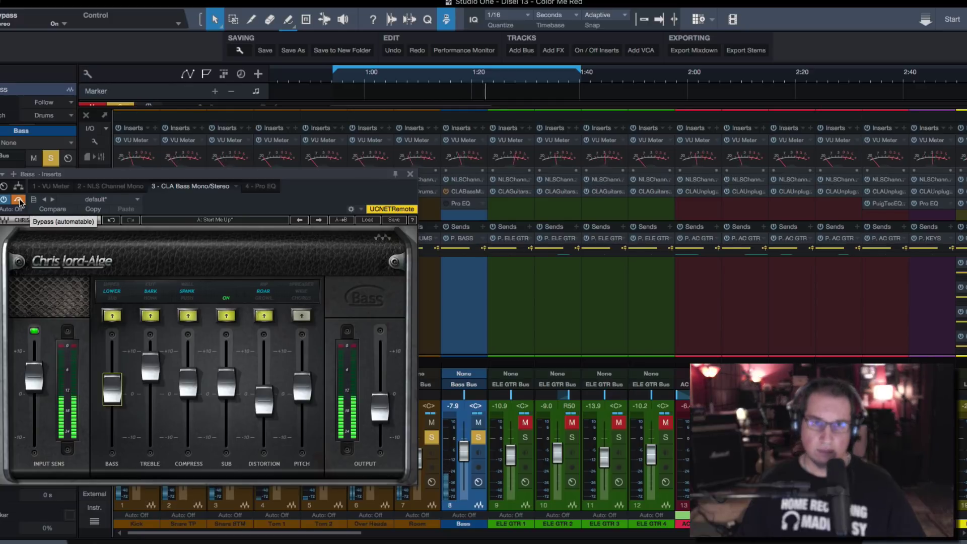
click(20, 201)
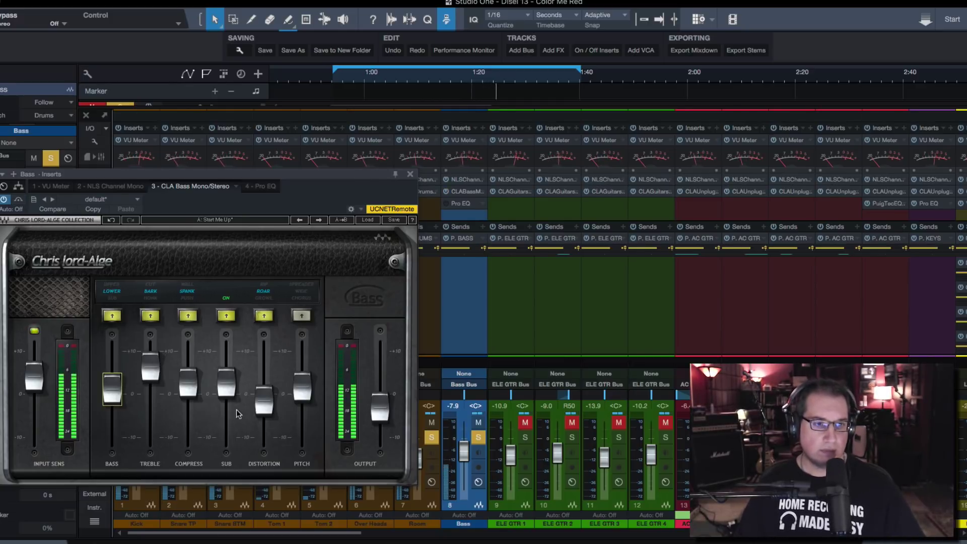
- Lower the Sub fader to -0.4 and switch the Sub color off and back on to compare
drag(265, 392, 226, 394)
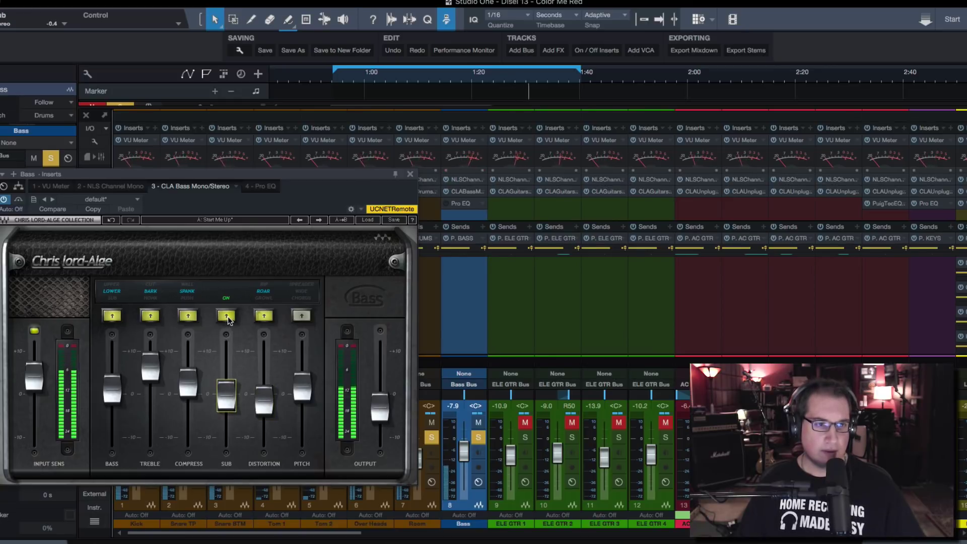
click(228, 321)
click(226, 316)
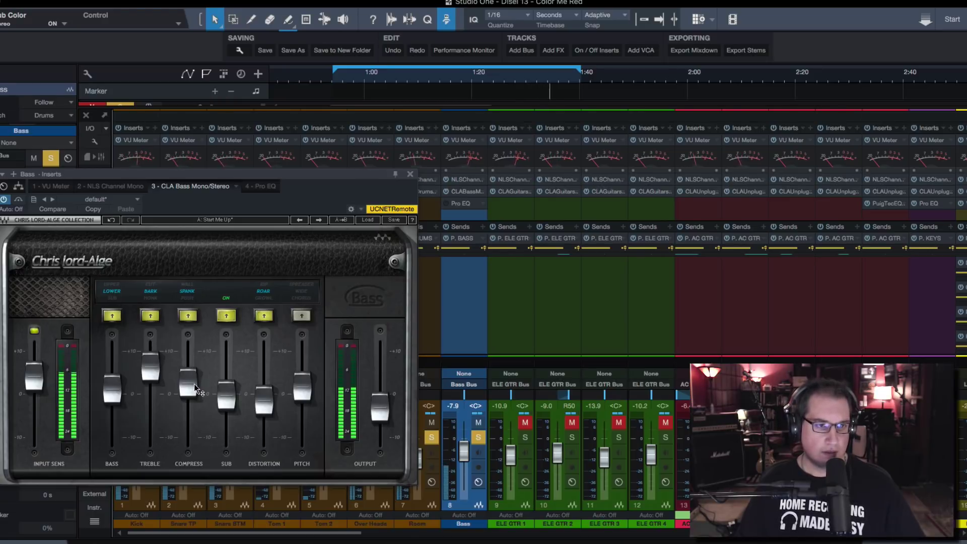
- Bypass the Compress color to hear the bass without it, and set Compress to Push
mouse_move(191, 390)
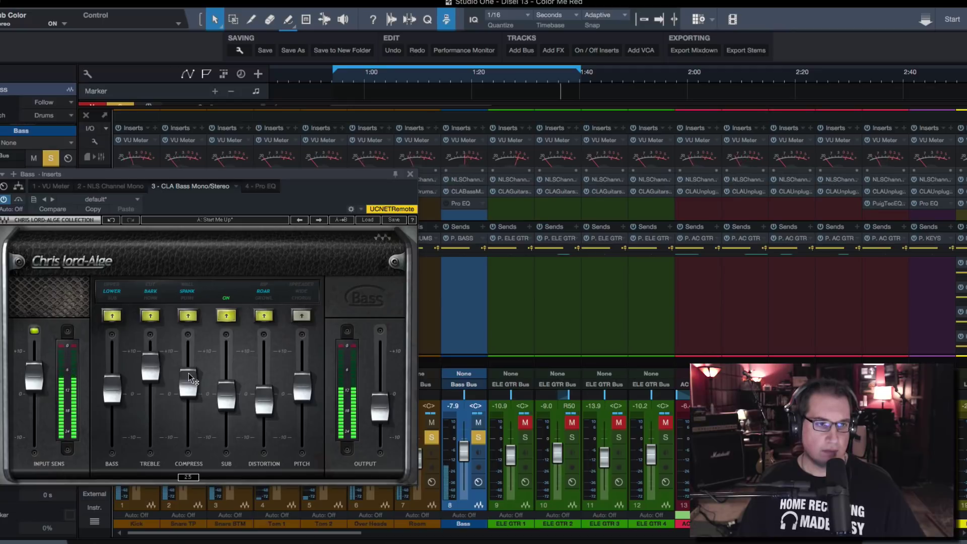
click(188, 317)
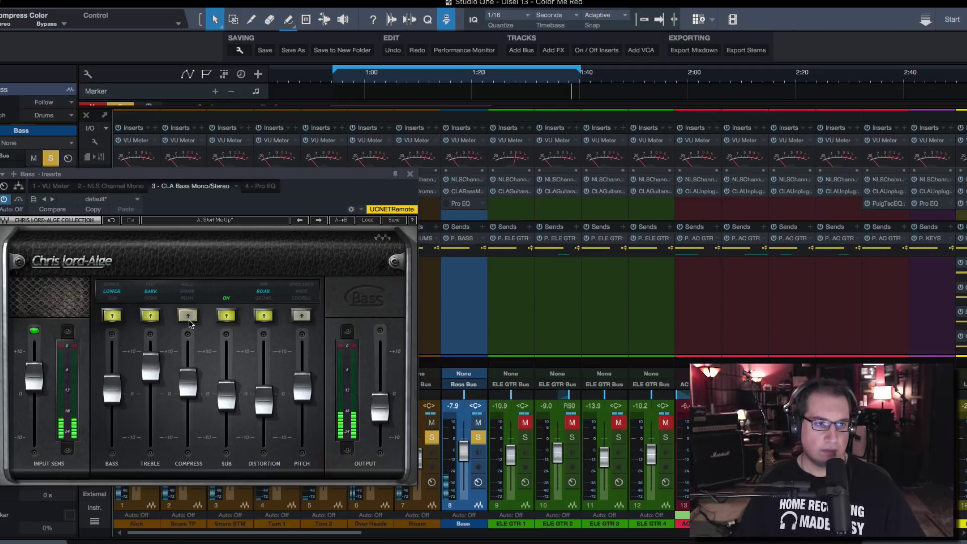
click(188, 317)
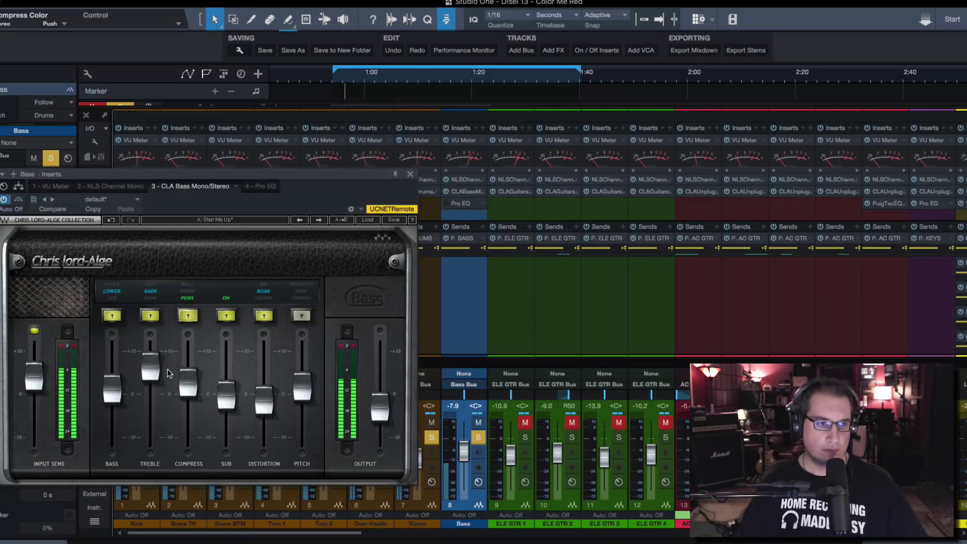
- Lower the plug-in's Bass fader to -3.6 and the Bass channel volume to -9.4 dB, and save the song
mouse_move(112, 388)
mouse_down()
mouse_move(112, 436)
mouse_move(112, 408)
mouse_up()
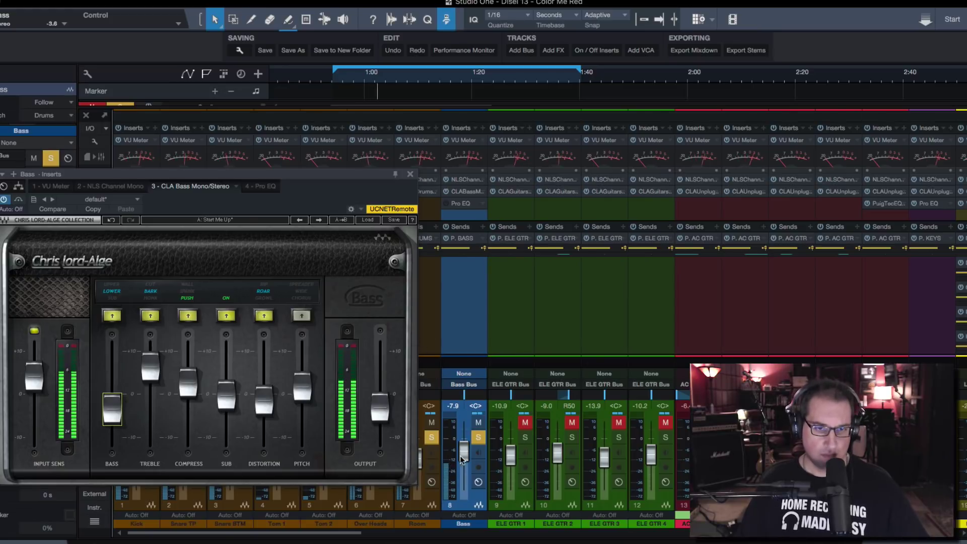
drag(465, 456, 465, 459)
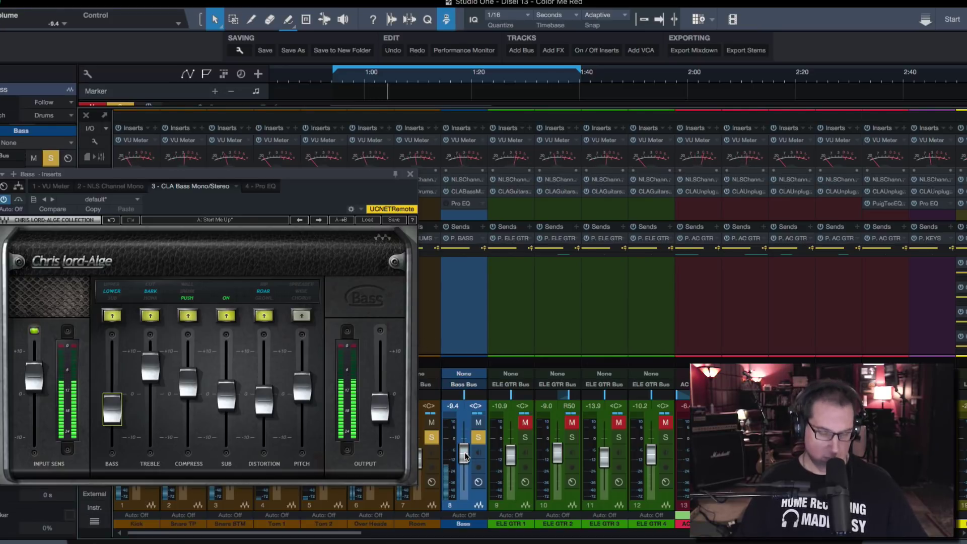
key(ctrl+s)
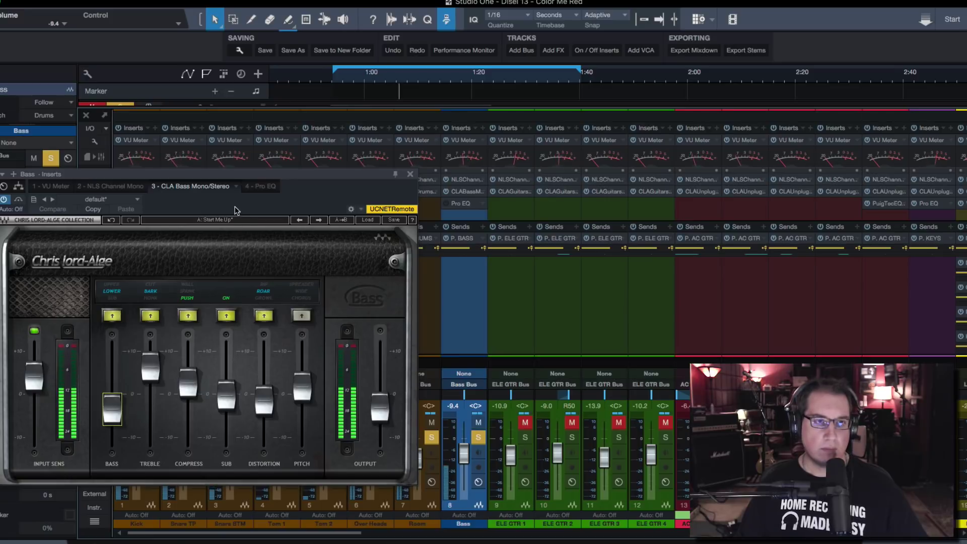
- Compare the bass with the plug-in bypassed and enabled in the mix, and lower the Distortion fader to -2.7
drag(222, 175, 217, 170)
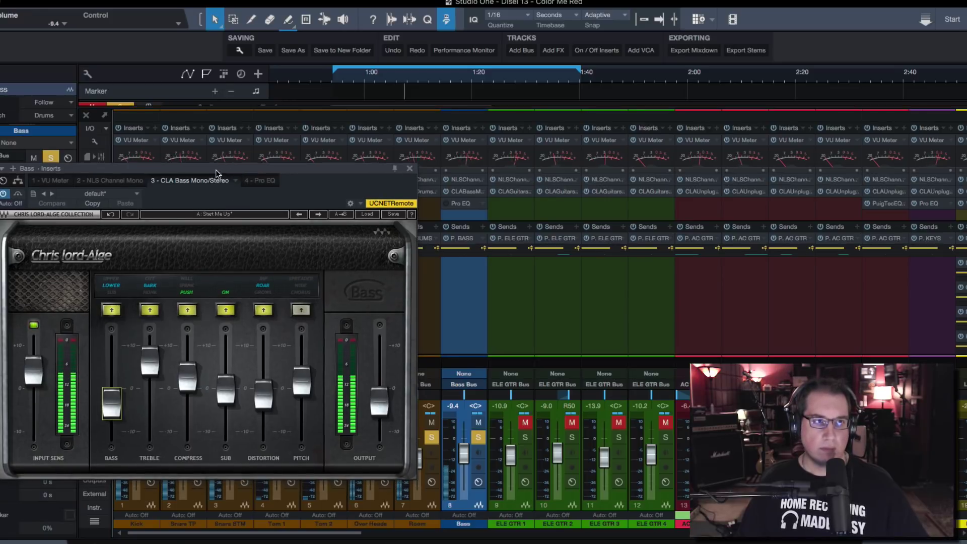
click(18, 195)
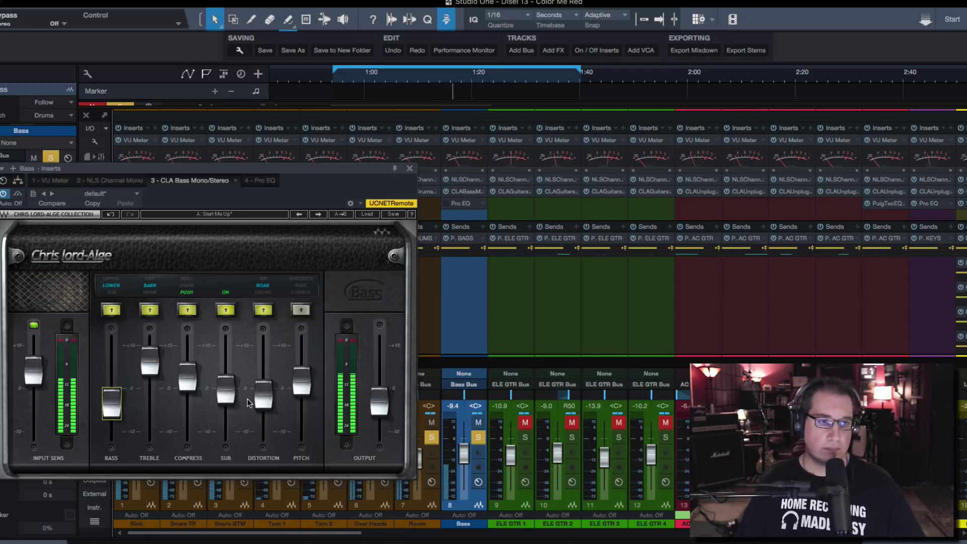
drag(261, 387, 262, 403)
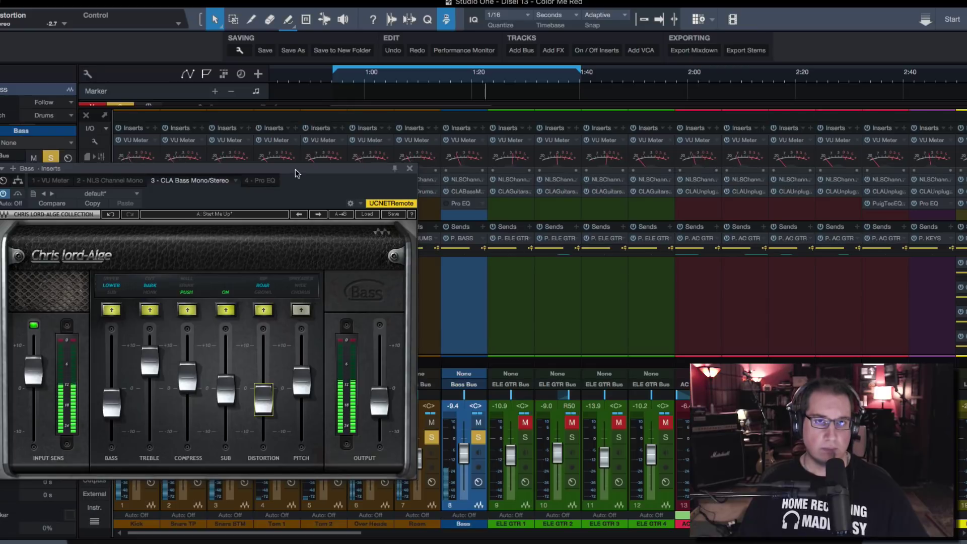
drag(295, 169, 295, 164)
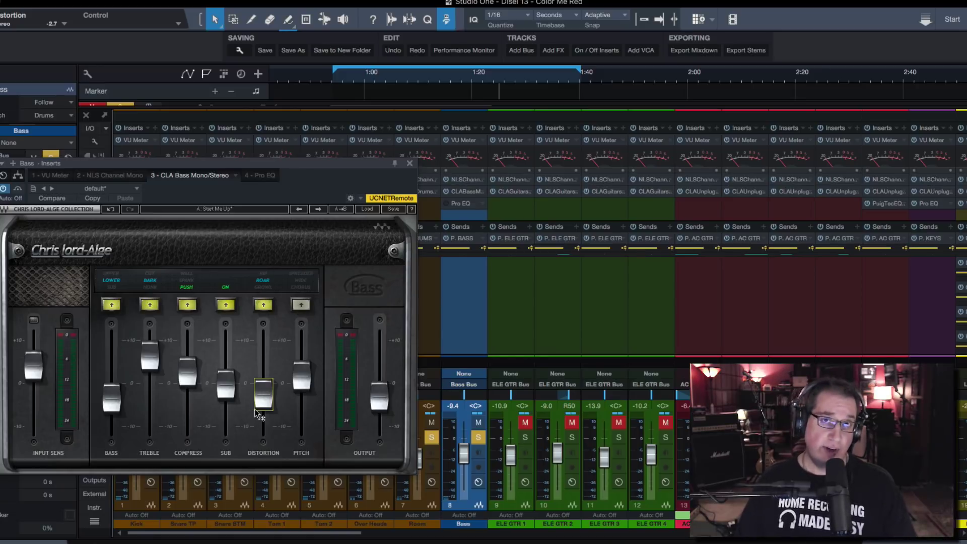
mouse_move(256, 413)
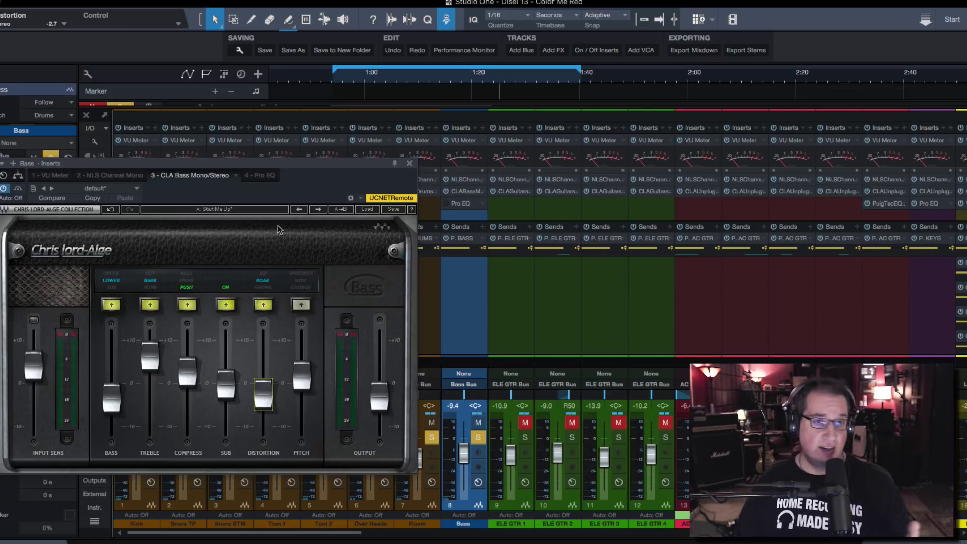
drag(264, 165, 287, 119)
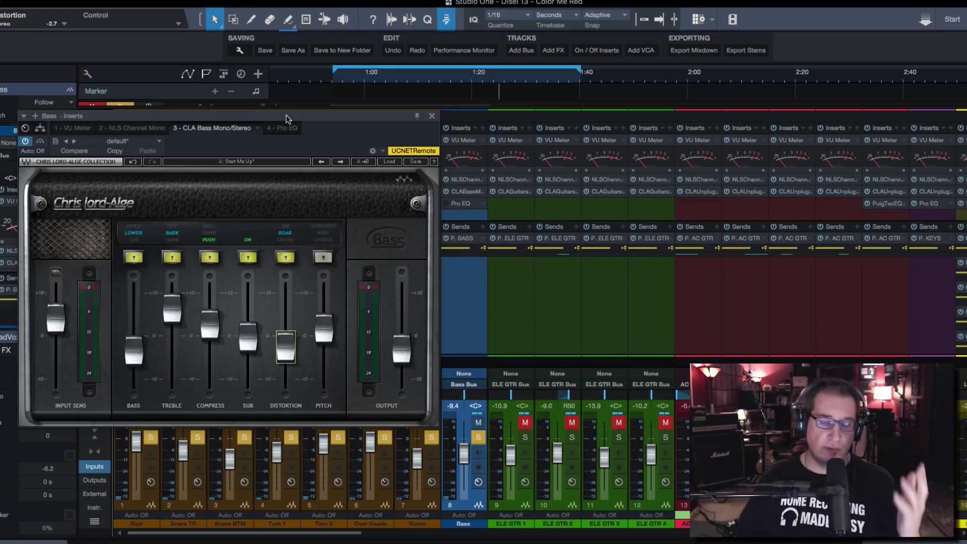
drag(229, 117, 238, 119)
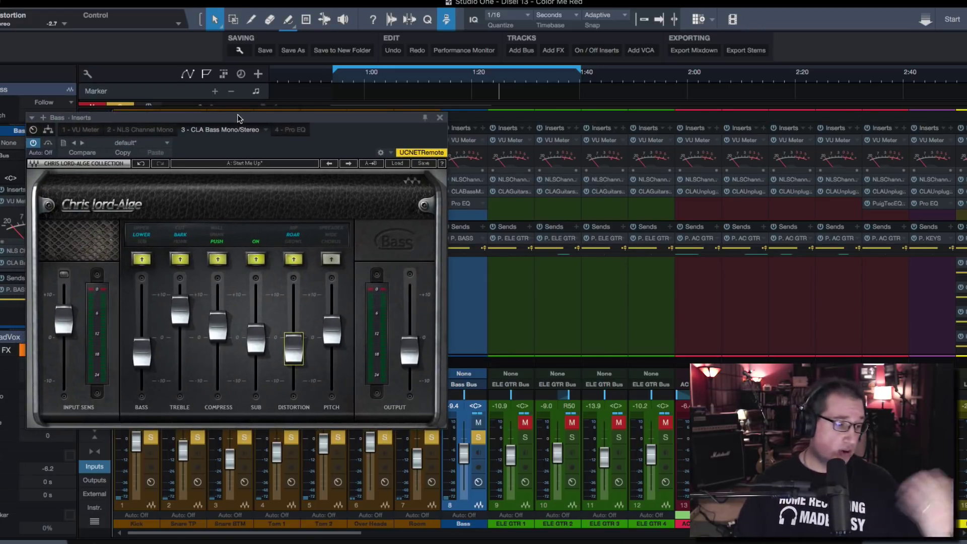